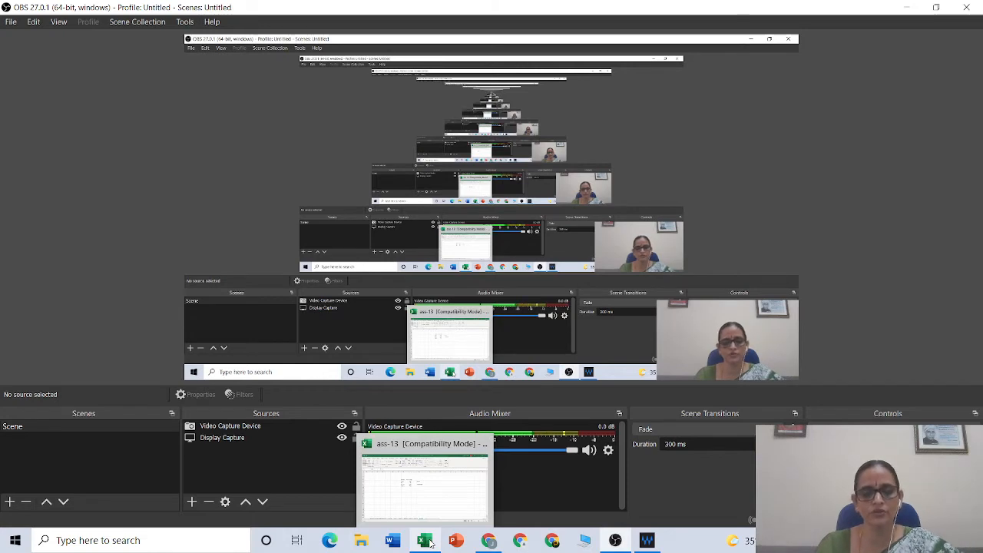
# Switch to the ass-13 workbook in Excel and enter the first name from the Names column in cell M6
pyautogui.click(429, 542)
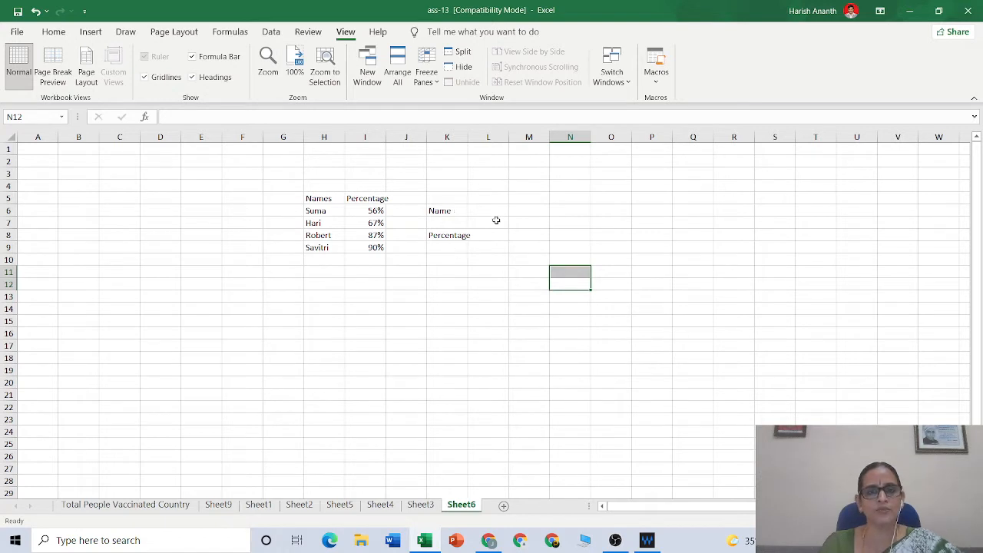
pyautogui.click(522, 212)
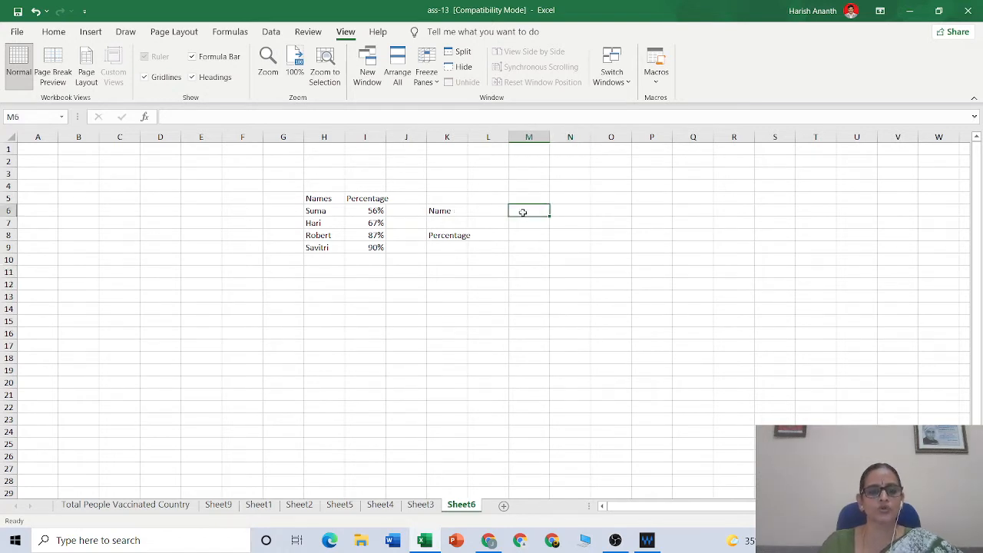
pyautogui.write('Suma')
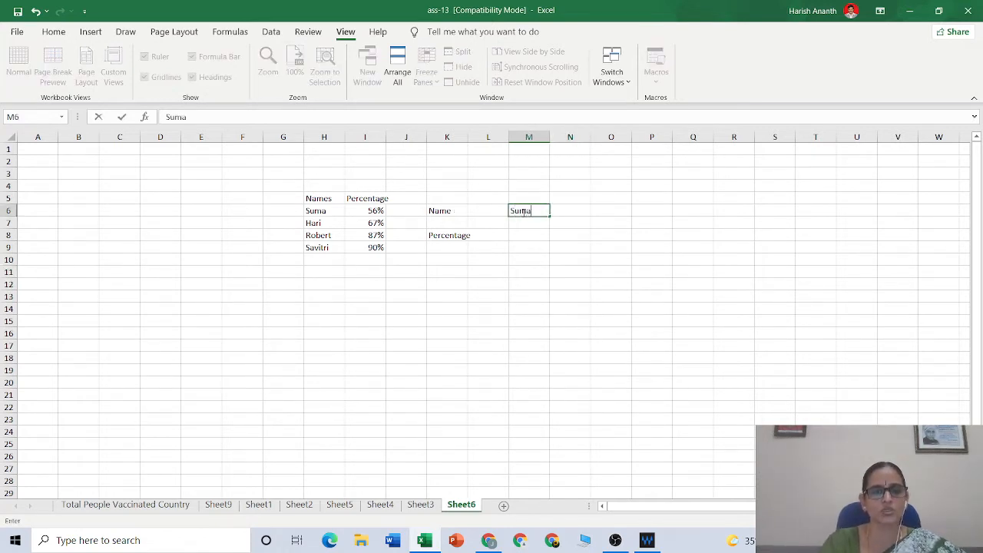
# Enter a VLOOKUP formula in M8 with lookup value M6, table array H6:I9, column index 2 and FALSE for an exact match
pyautogui.click(519, 234)
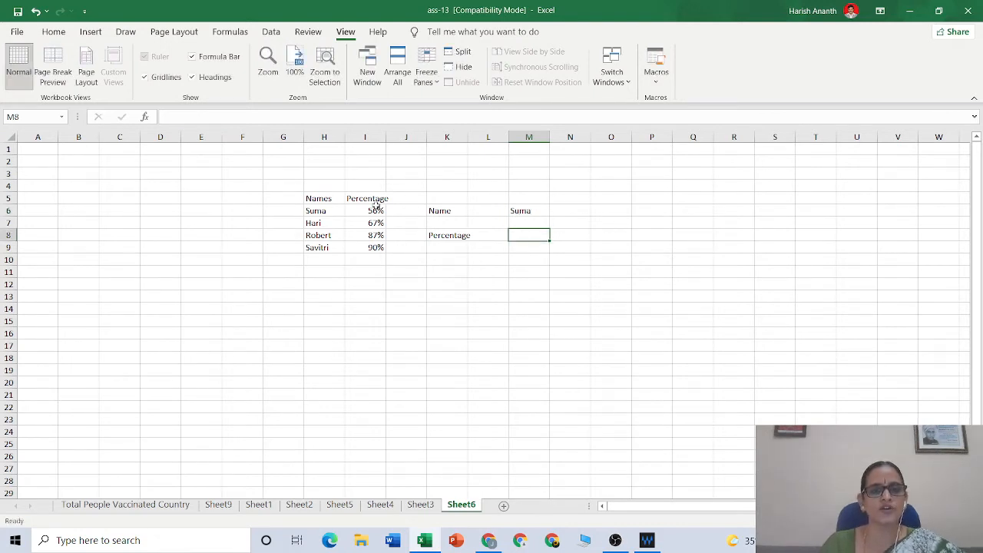
pyautogui.click(190, 114)
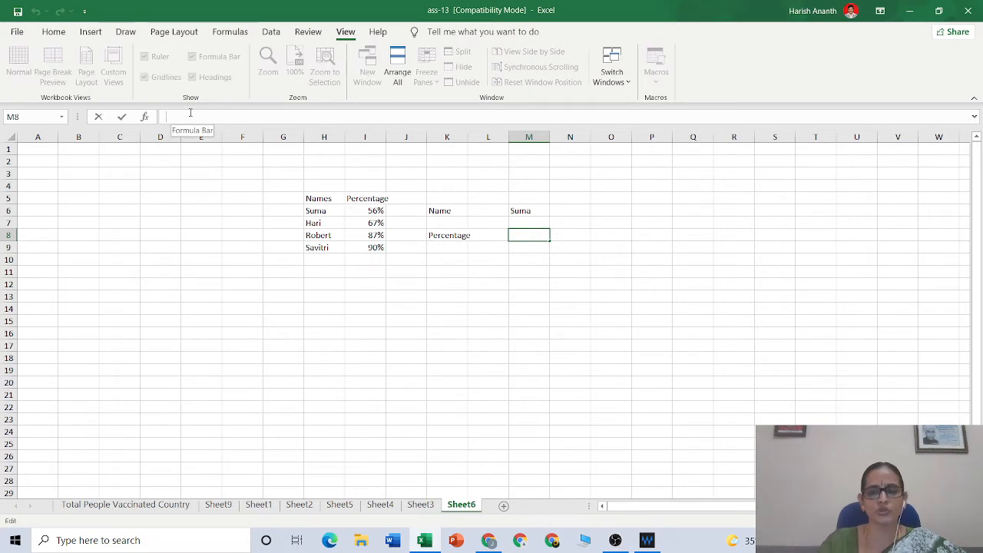
pyautogui.write('=')
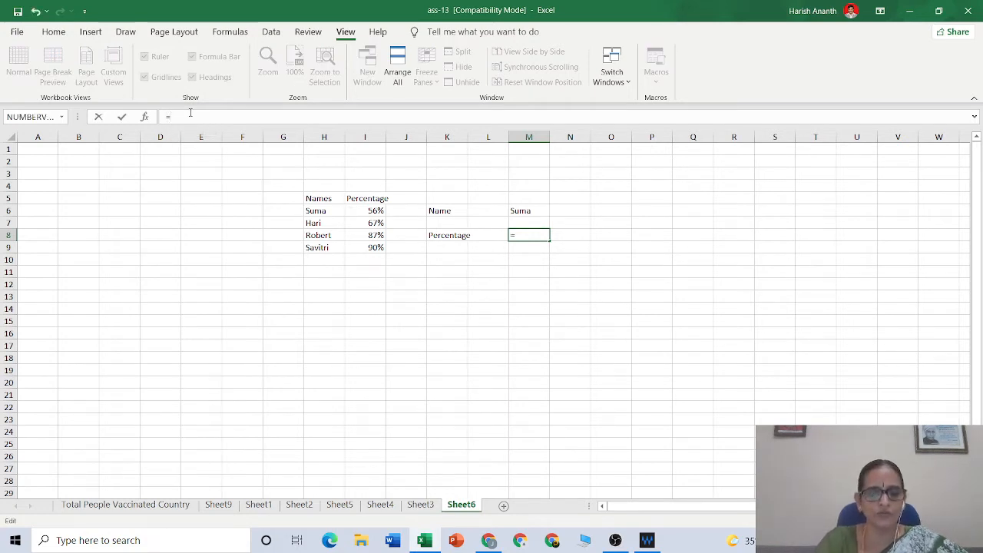
pyautogui.write('Vlo')
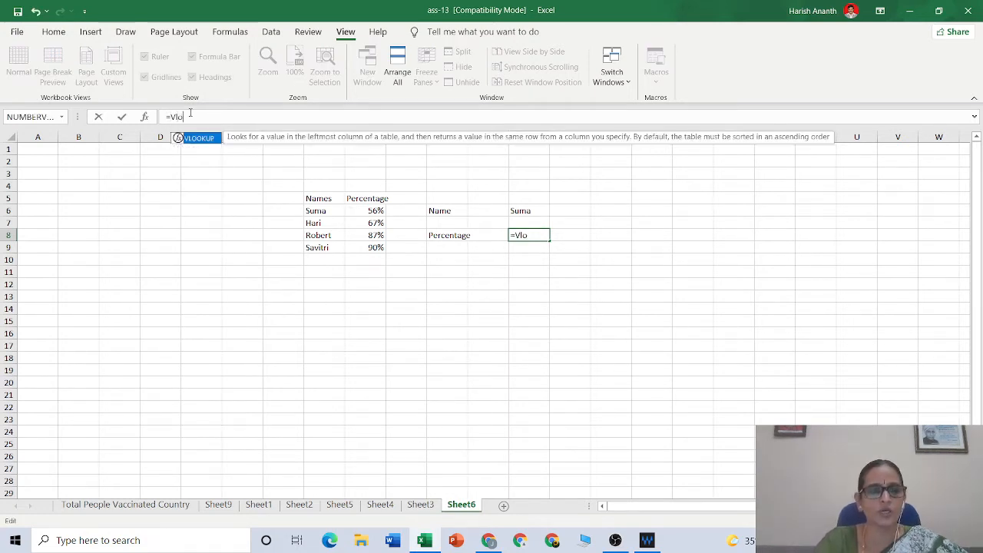
pyautogui.write('okup')
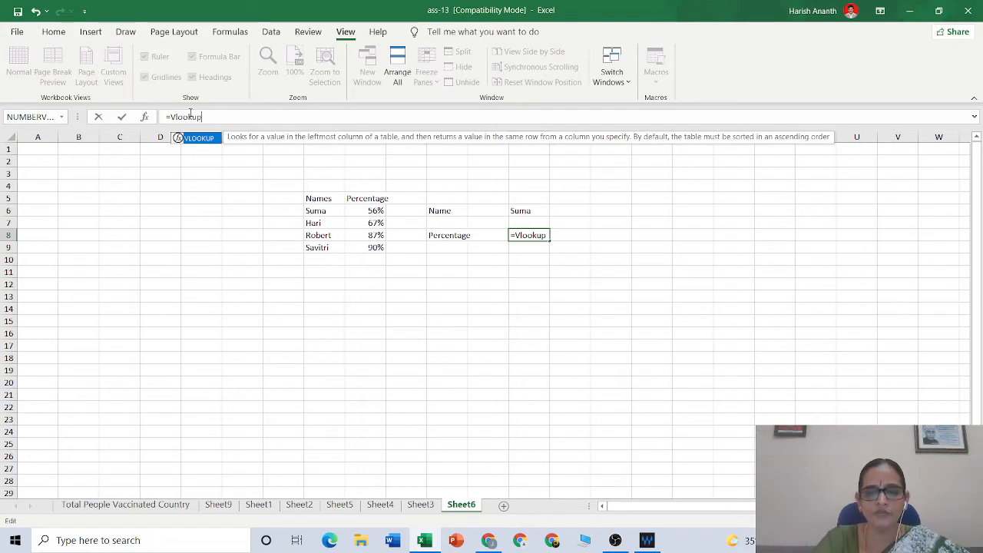
pyautogui.write('(')
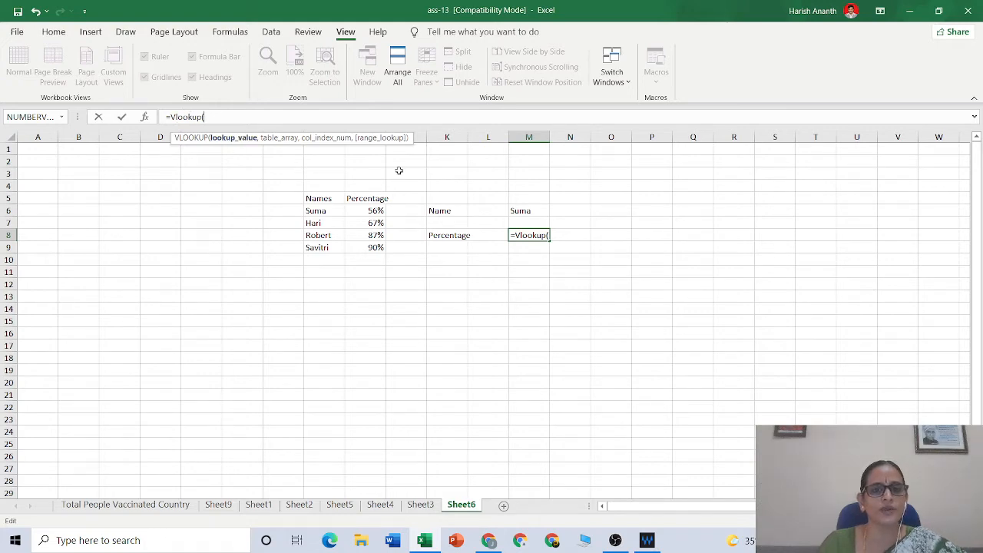
pyautogui.click(523, 211)
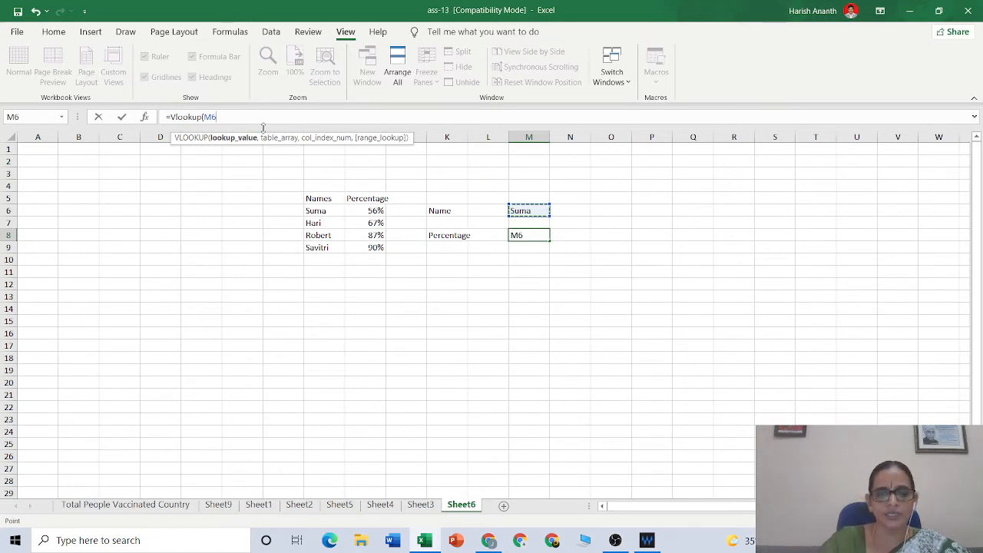
pyautogui.write(',')
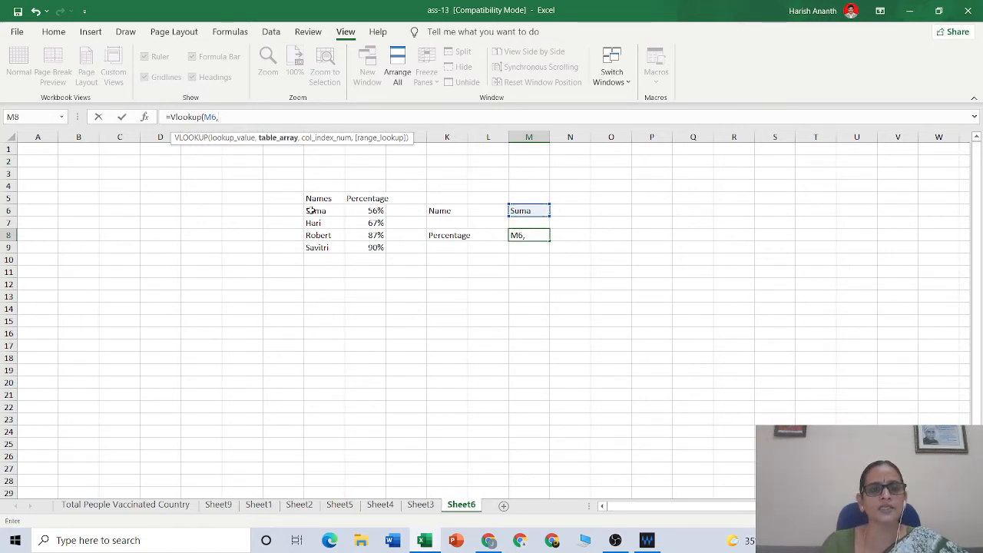
pyautogui.moveTo(309, 209); pyautogui.dragTo(363, 250)
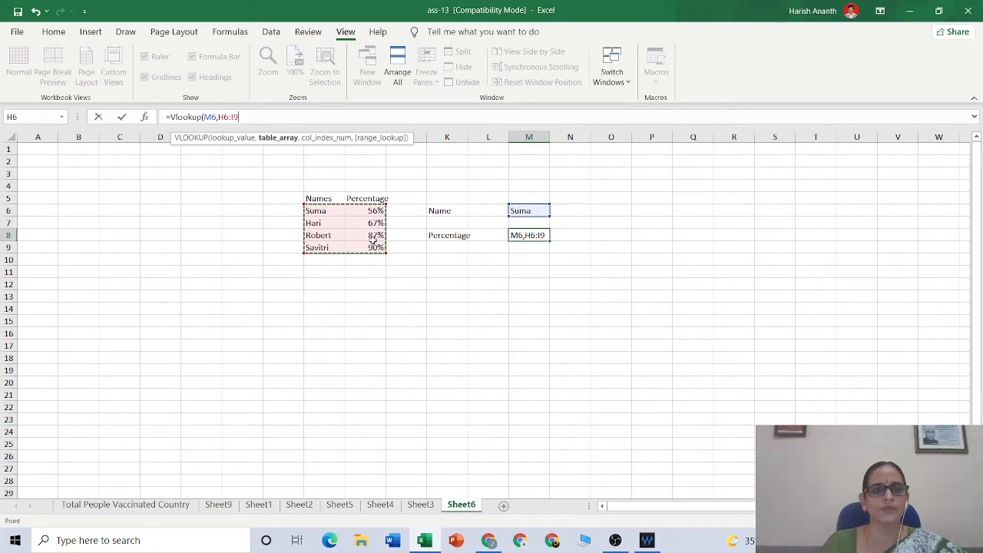
pyautogui.write(',')
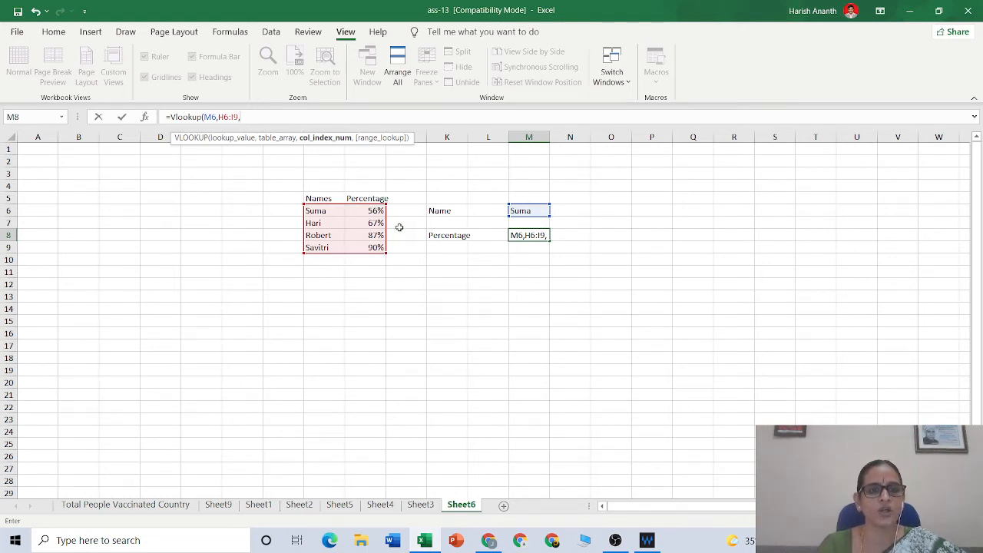
pyautogui.write('2')
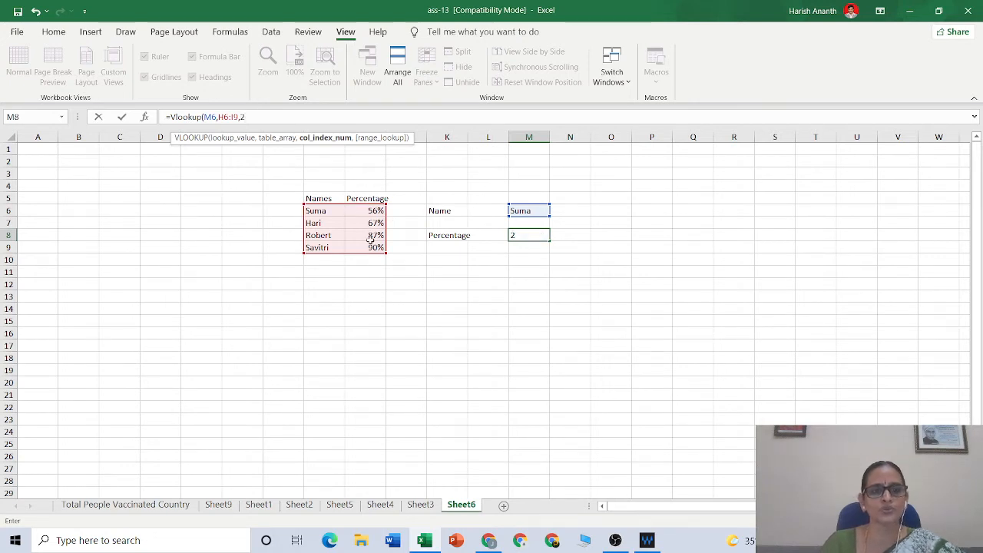
pyautogui.write(',')
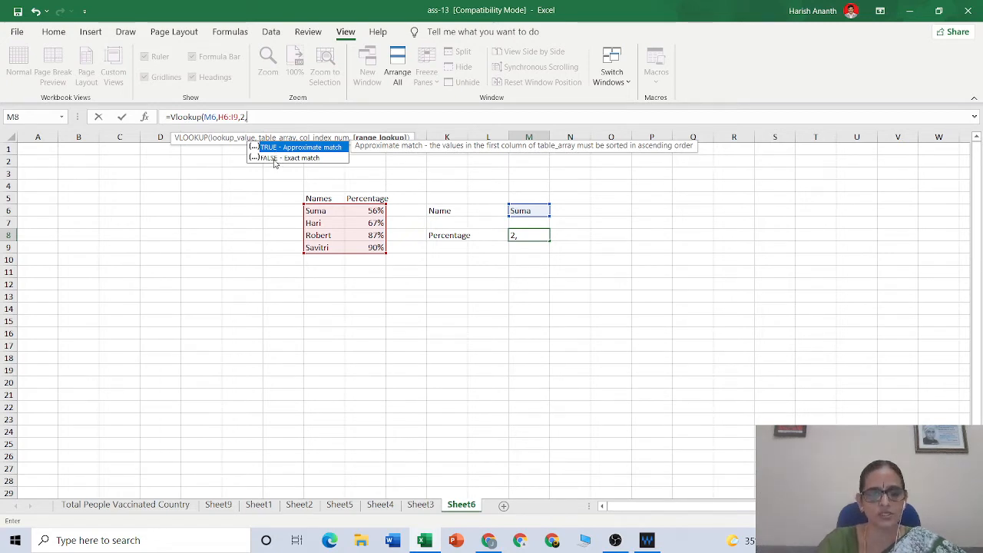
pyautogui.write('false')
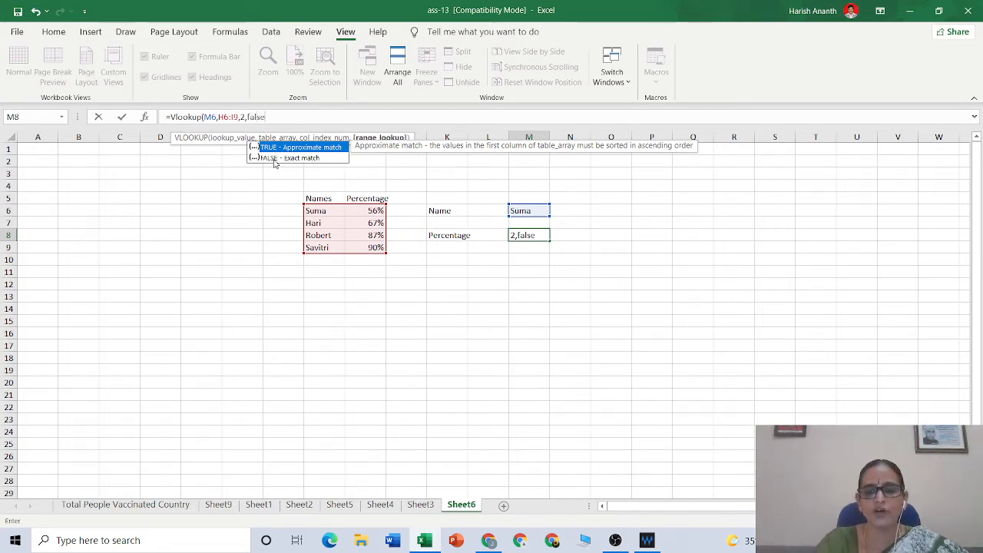
pyautogui.write(')')
pyautogui.press('Return')
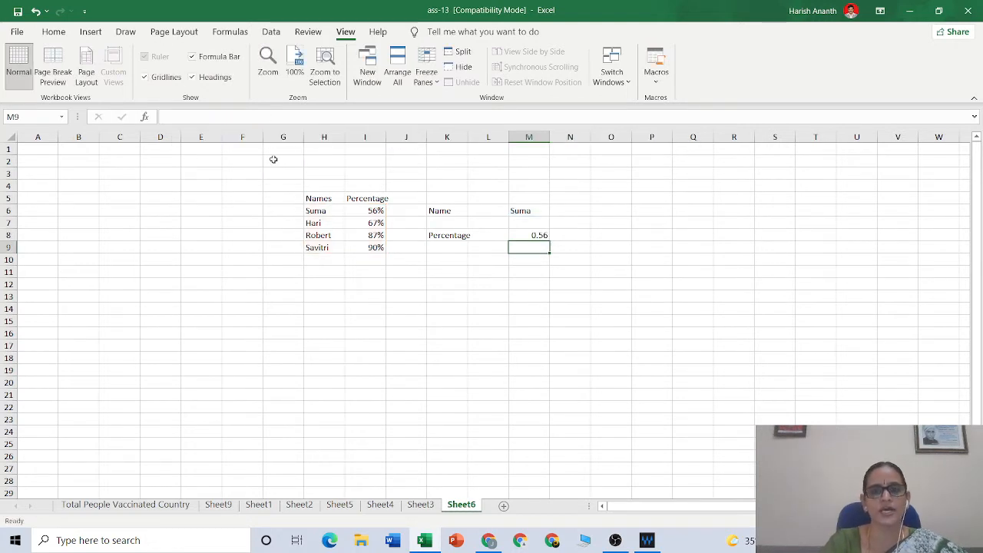
# Format the lookup result in M8 as a percentage
pyautogui.click(535, 236)
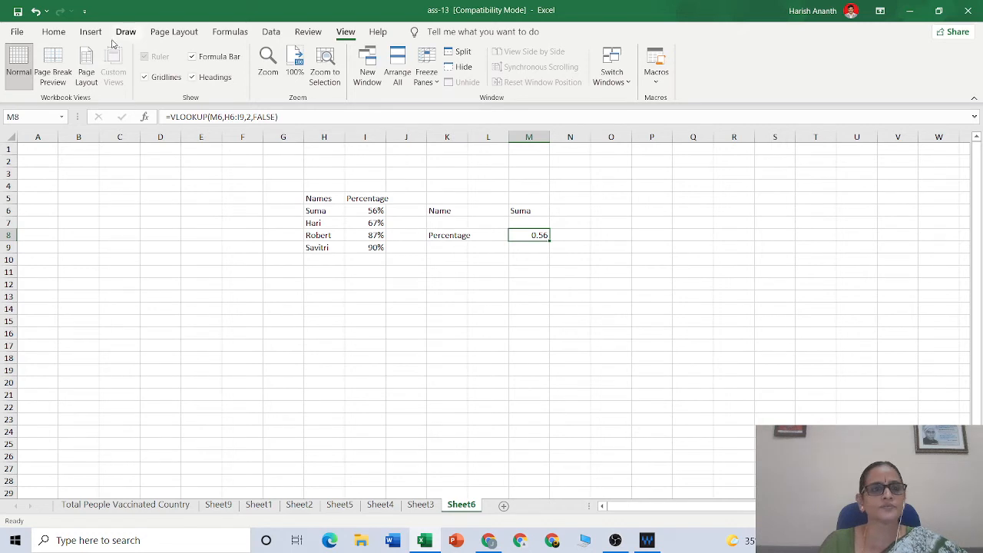
pyautogui.click(54, 31)
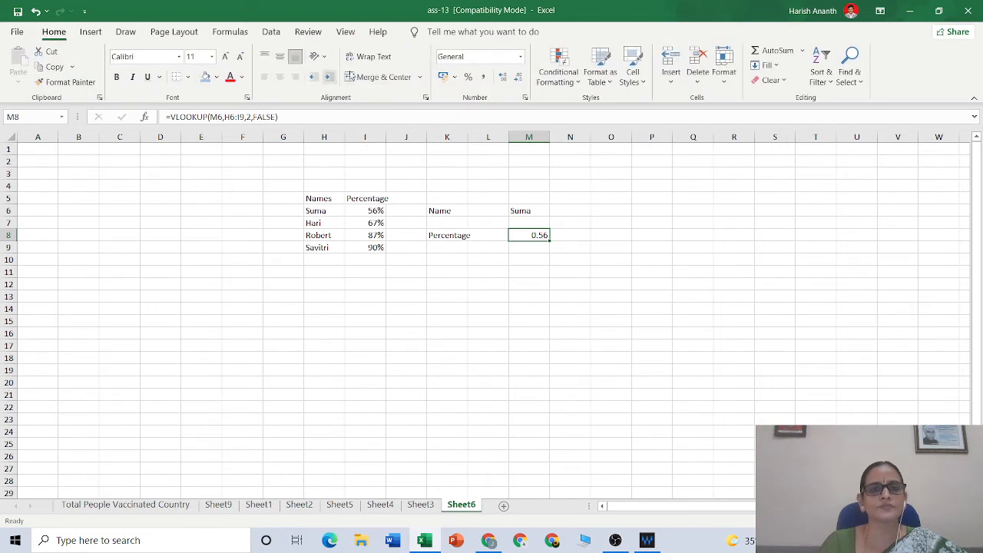
pyautogui.click(468, 77)
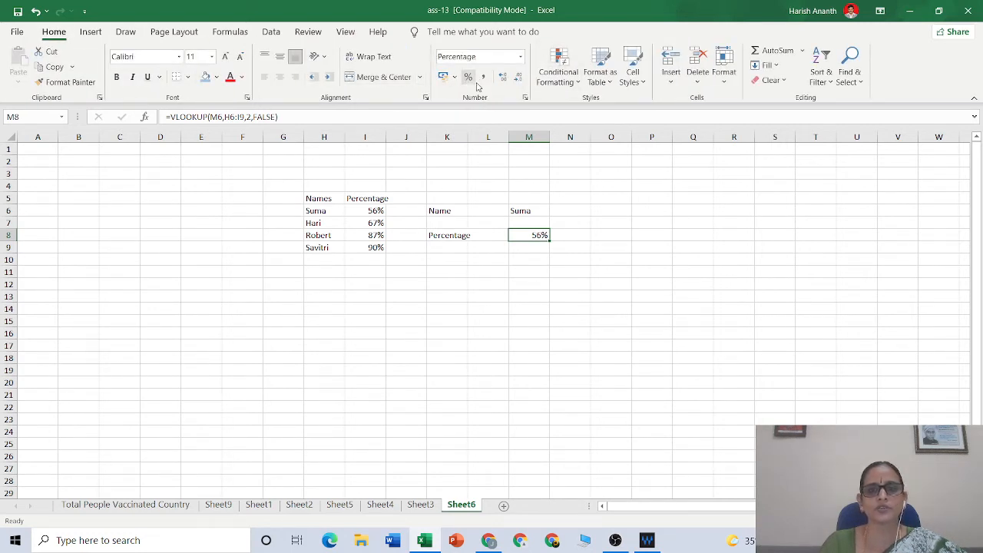
# Replace the name in M6 with the second name from the Names column to test the lookup
pyautogui.click(529, 210)
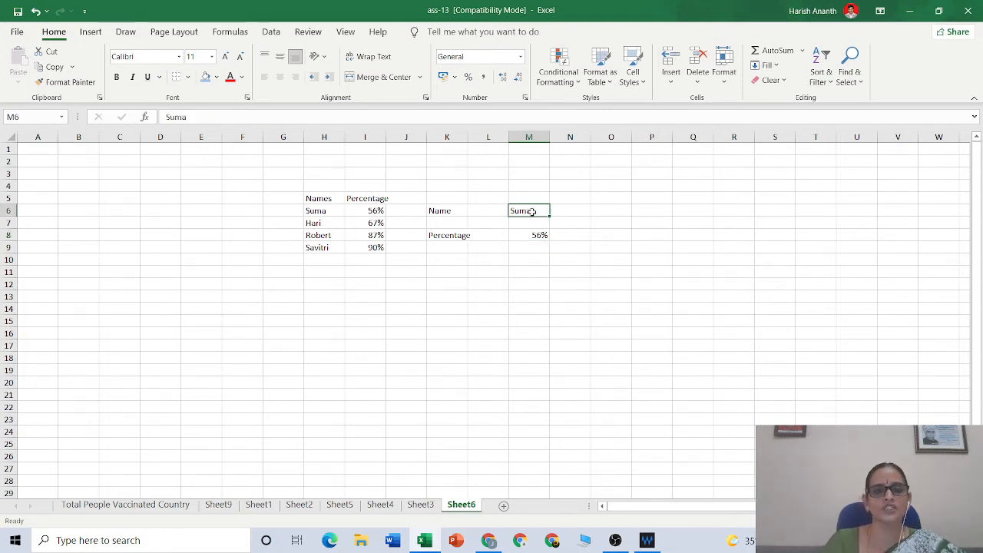
pyautogui.write('h')
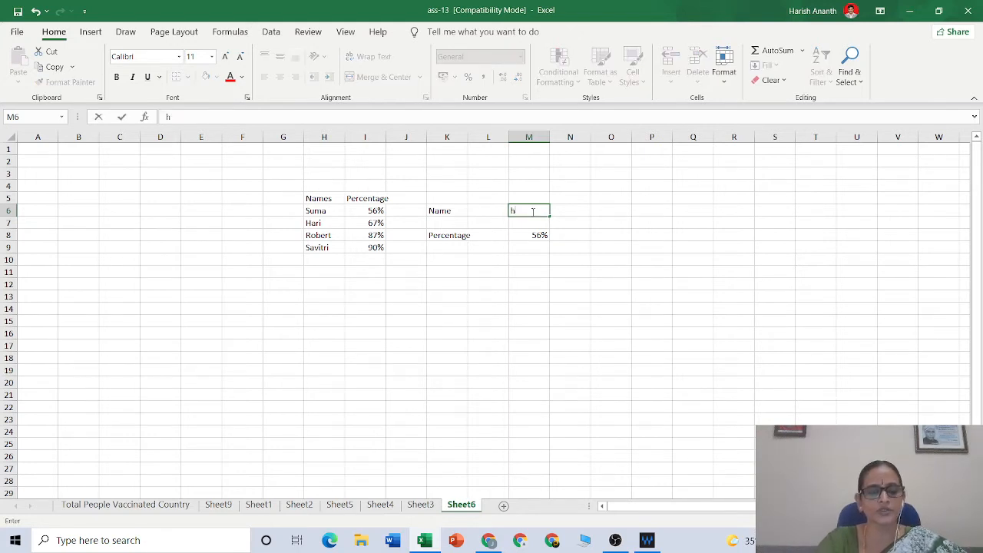
pyautogui.write('ari')
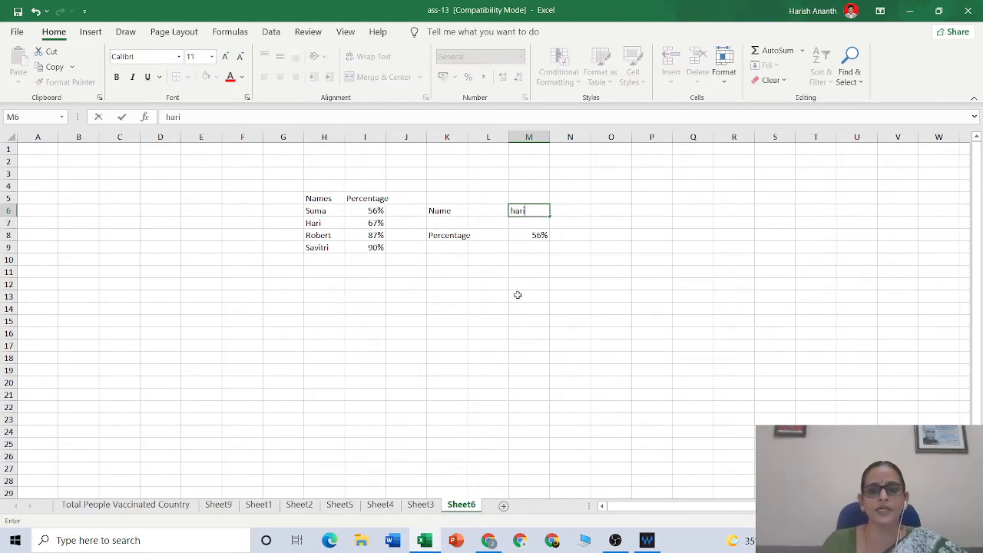
pyautogui.click(528, 247)
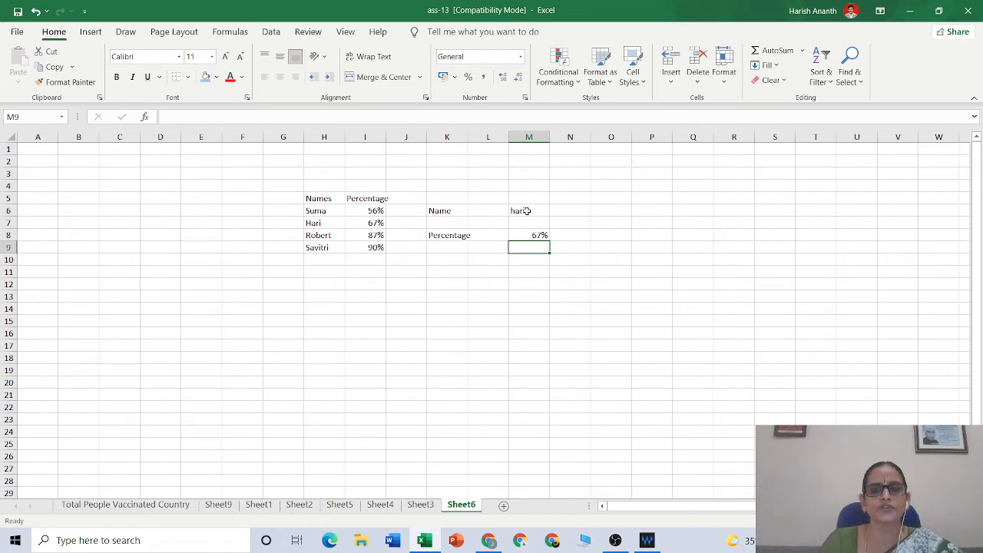
# Add data validation to M6 that allows a List with the names in H6:H9 as its source
pyautogui.press('Up')
pyautogui.click(526, 210)
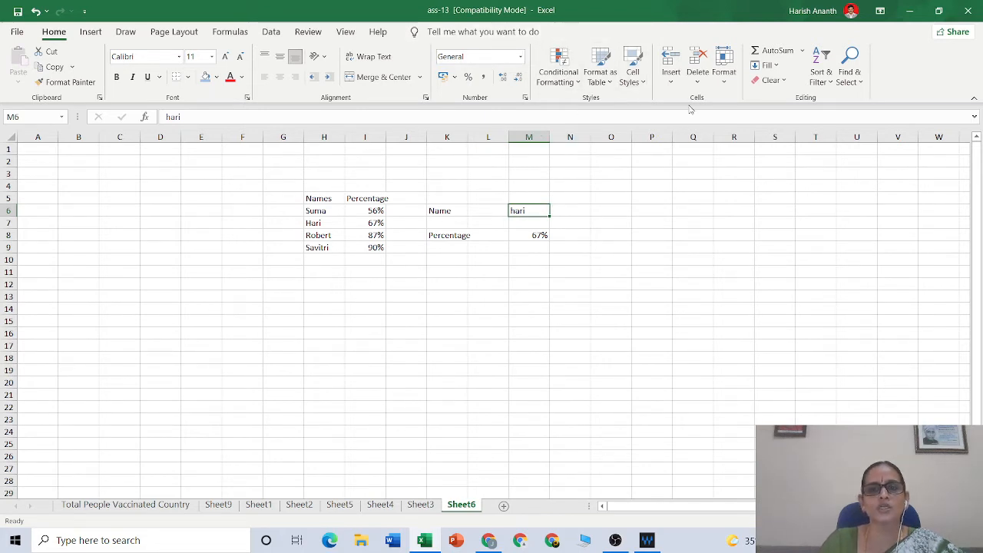
pyautogui.click(271, 33)
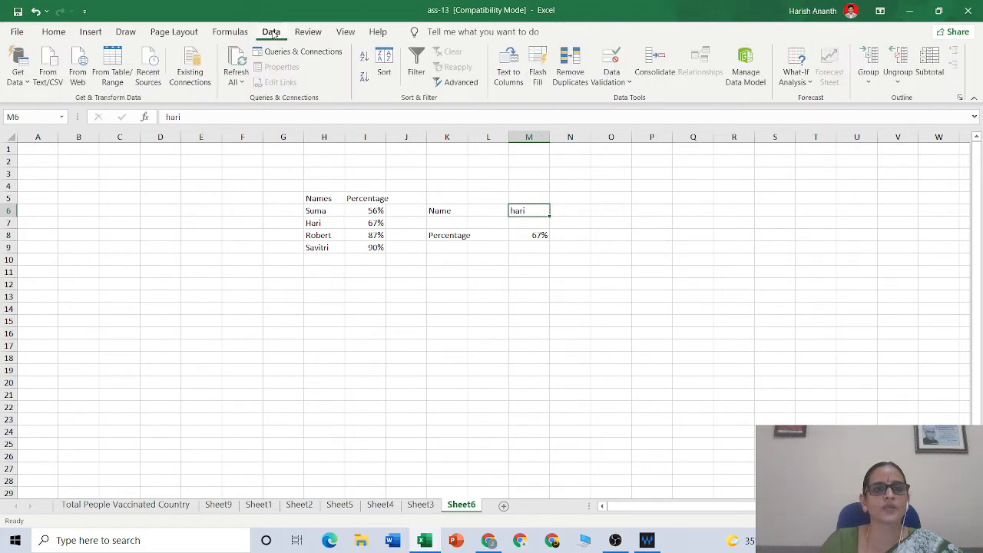
pyautogui.click(629, 84)
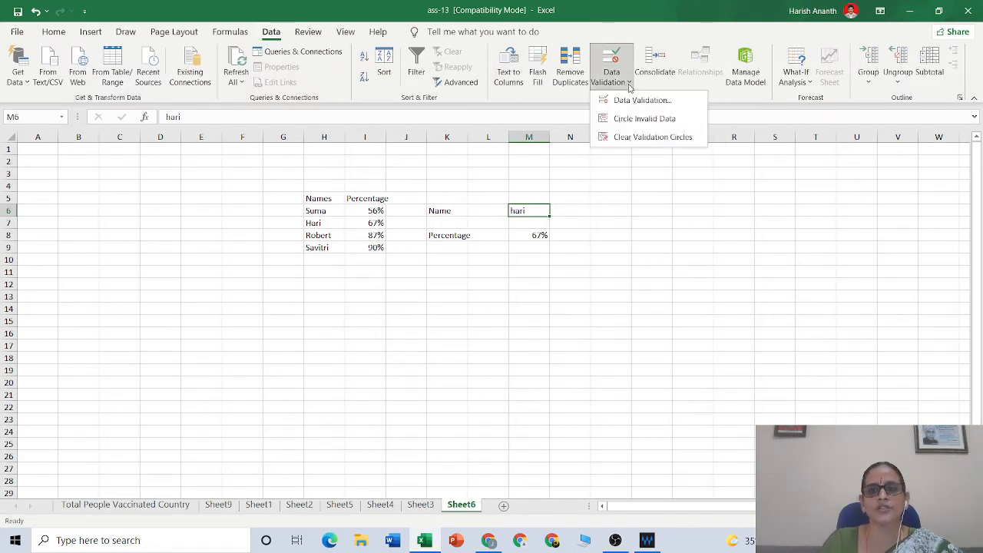
pyautogui.click(633, 102)
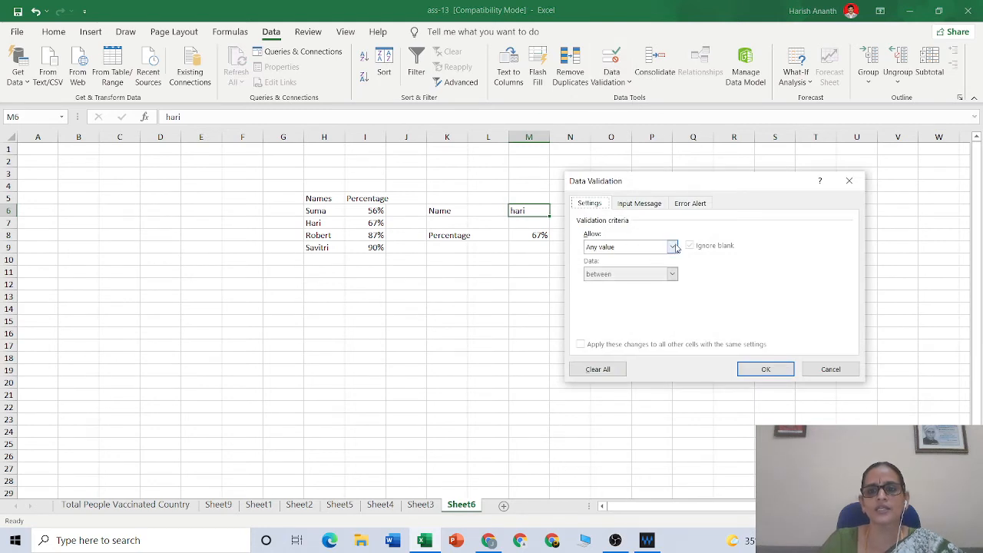
pyautogui.click(673, 246)
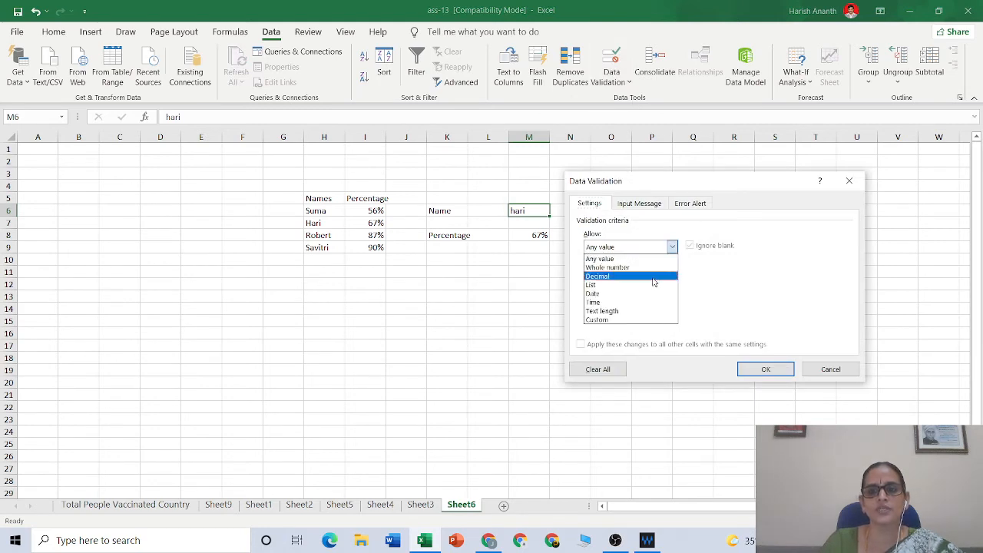
pyautogui.click(596, 286)
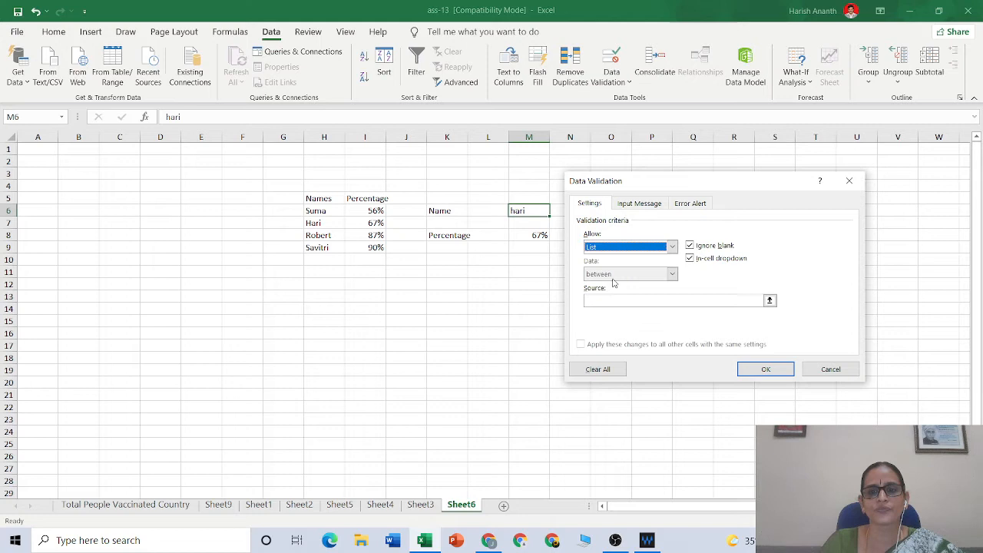
pyautogui.click(712, 246)
pyautogui.click(770, 300)
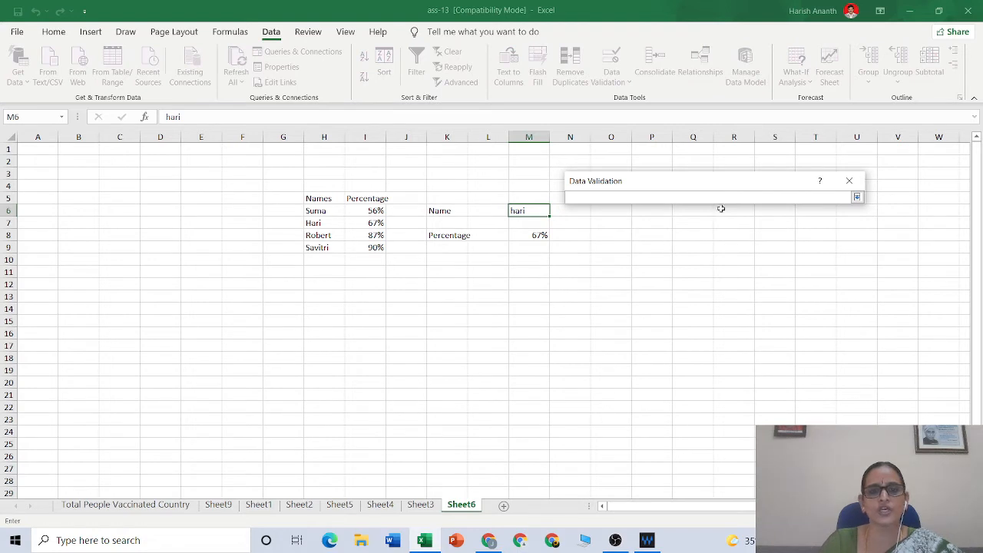
pyautogui.moveTo(314, 210); pyautogui.dragTo(321, 252)
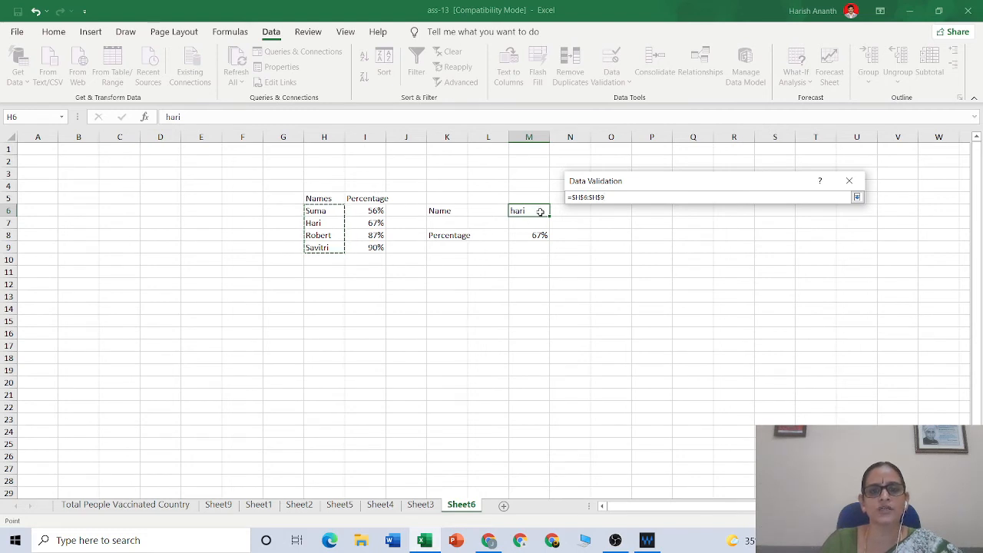
pyautogui.click(860, 197)
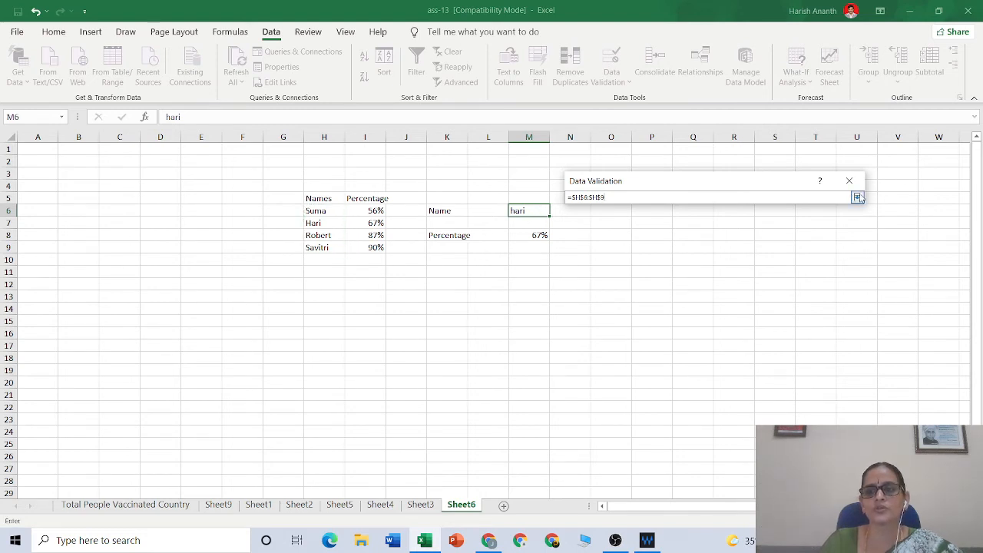
pyautogui.click(764, 370)
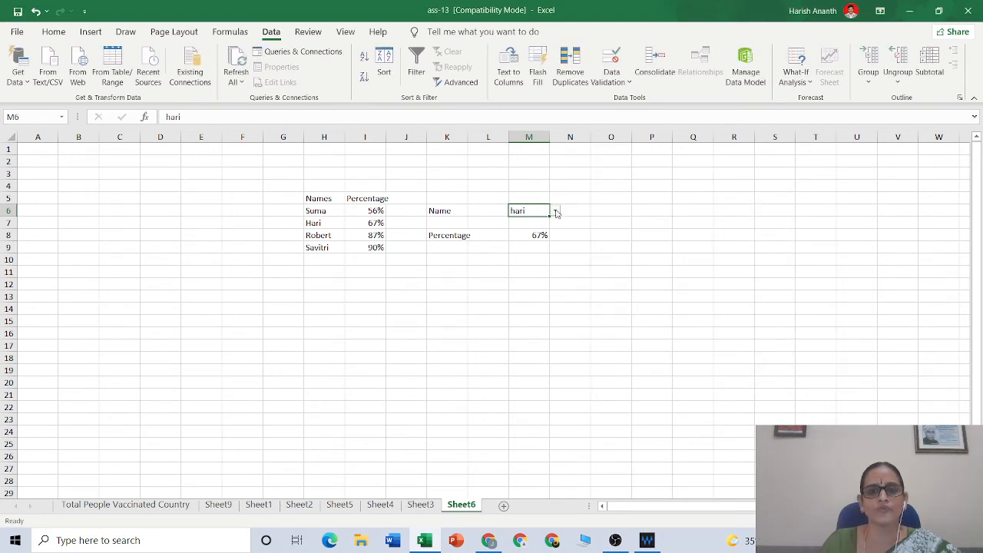
# Choose the third name from the in-cell dropdown list in M6
pyautogui.click(556, 212)
pyautogui.click(535, 239)
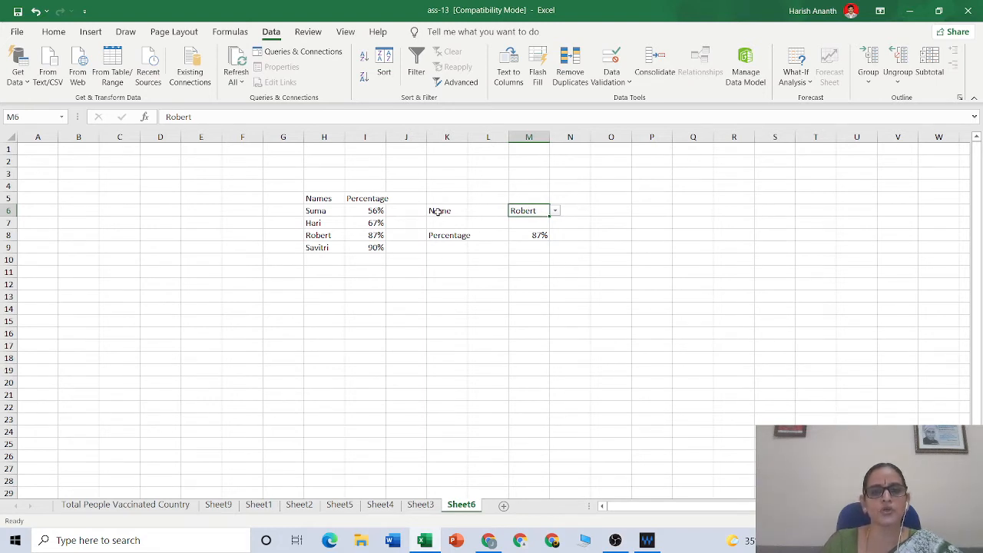
# Format the lookup block K6:M8 as bold text with font size 18
pyautogui.moveTo(432, 209); pyautogui.dragTo(535, 240)
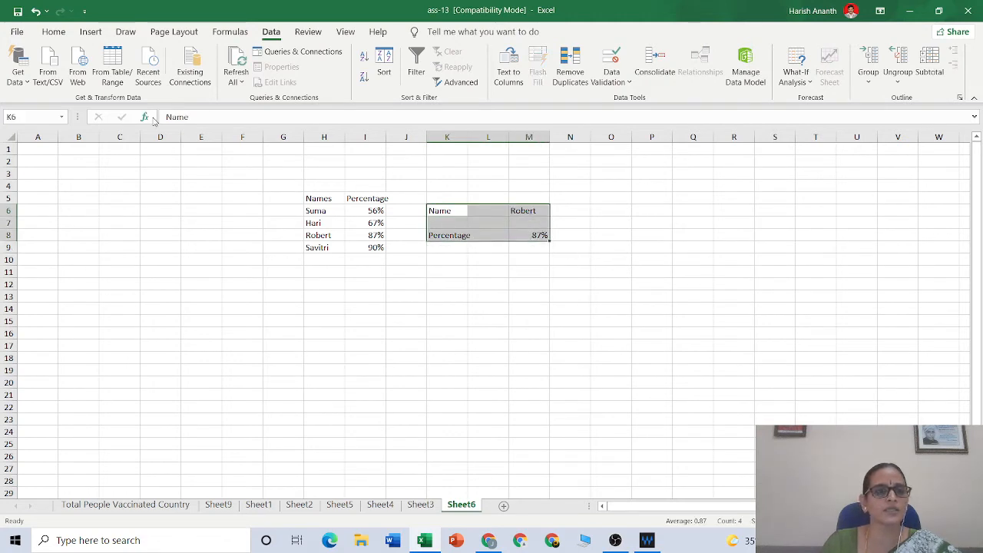
pyautogui.click(54, 32)
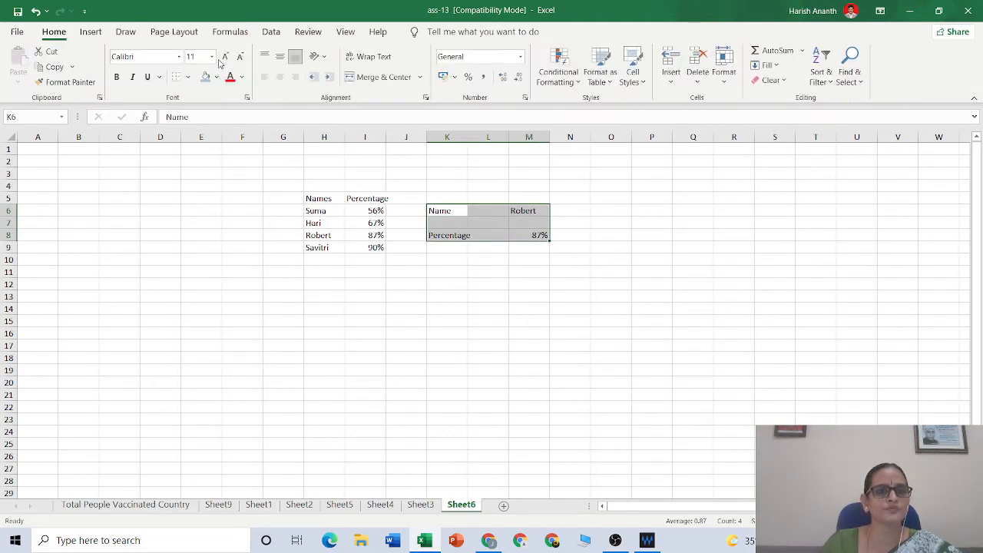
pyautogui.click(224, 57)
pyautogui.click(225, 57)
pyautogui.click(224, 57)
pyautogui.click(224, 57)
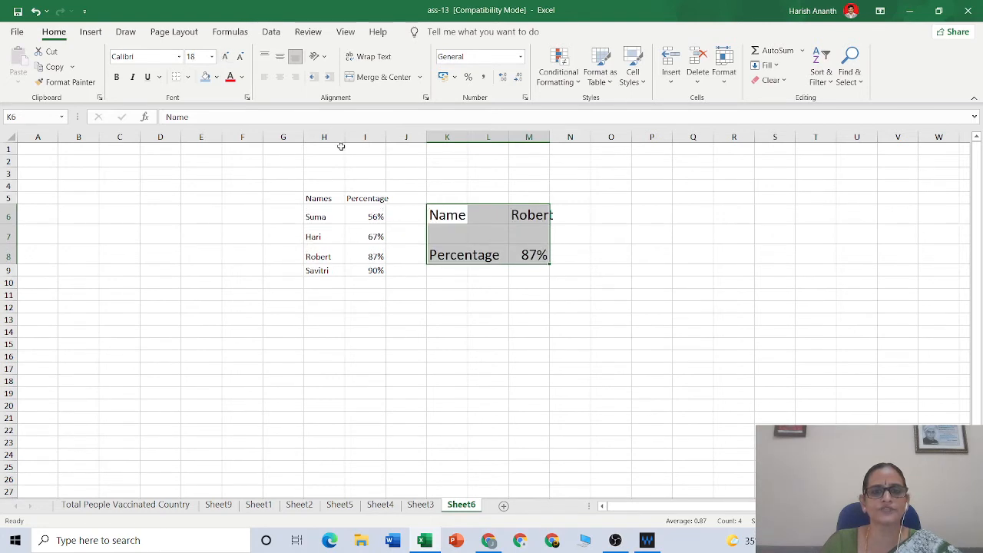
pyautogui.click(118, 78)
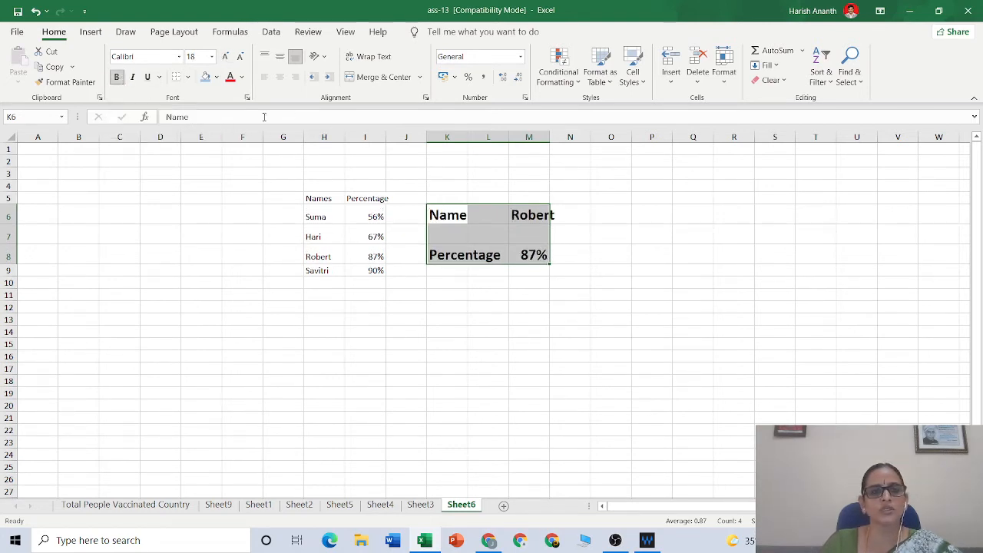
# Widen columns M and K so the enlarged name and labels fit inside their cells
pyautogui.moveTo(547, 136); pyautogui.dragTo(570, 136)
pyautogui.click(596, 228)
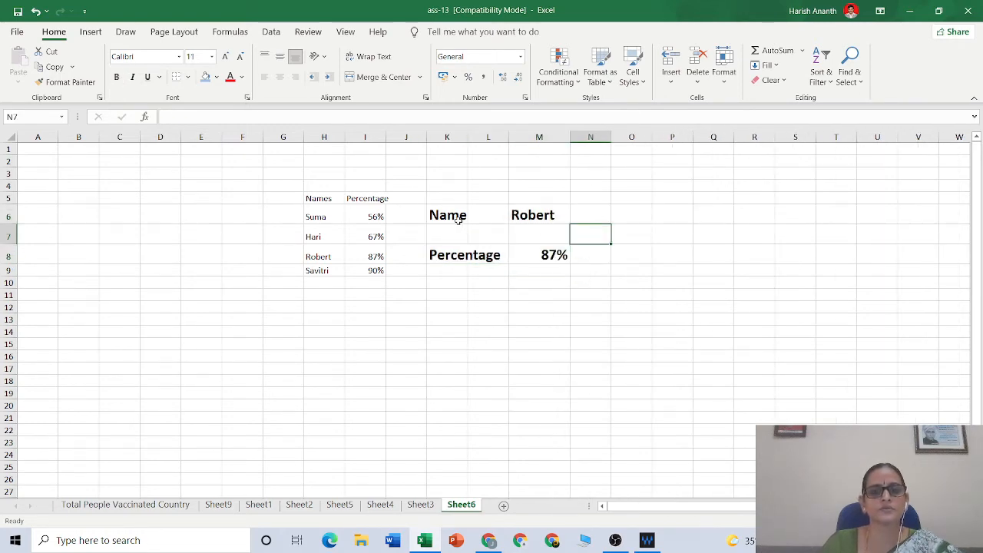
pyautogui.moveTo(468, 137); pyautogui.dragTo(505, 142)
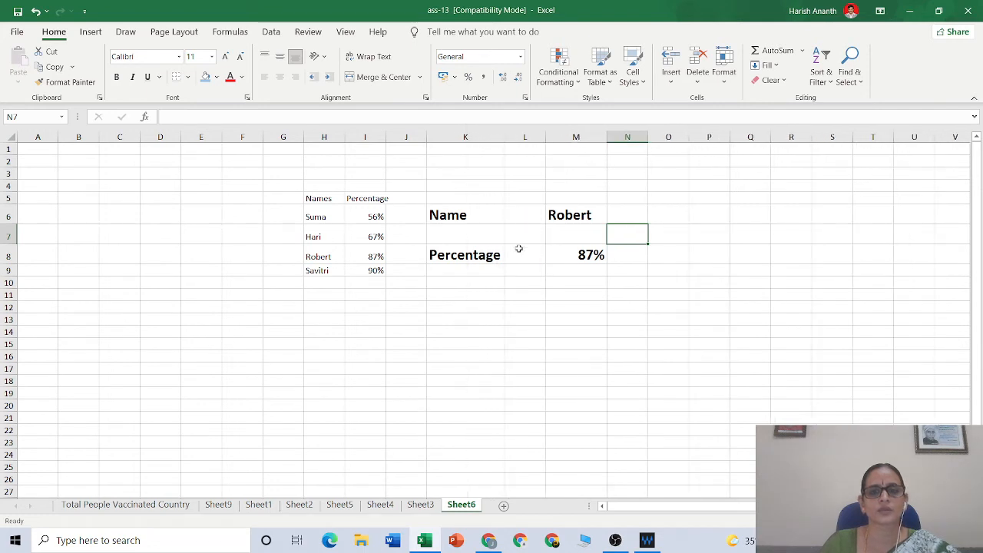
# Apply Thick Outside Borders to the Name label in K6 and the Percentage label in K8
pyautogui.click(466, 216)
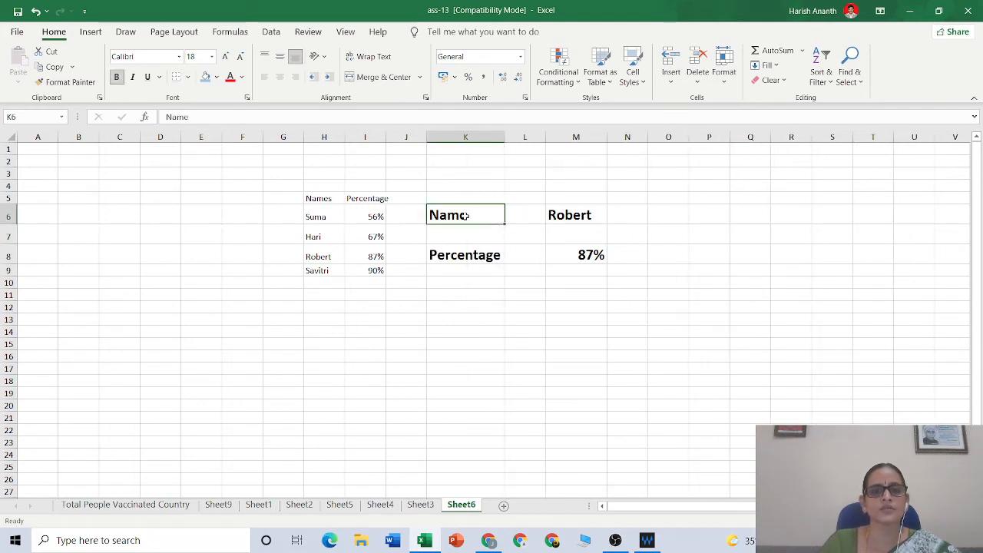
pyautogui.click(188, 78)
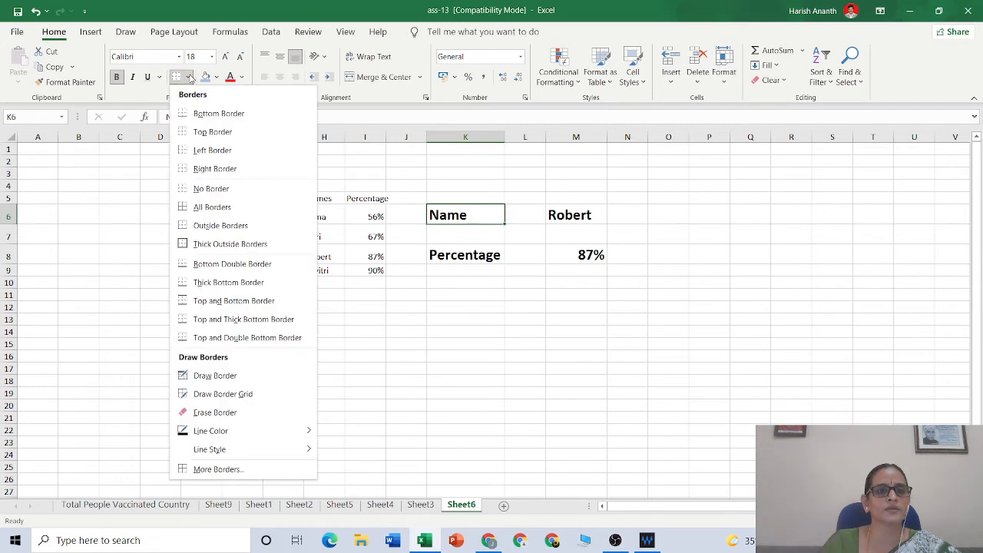
pyautogui.click(229, 244)
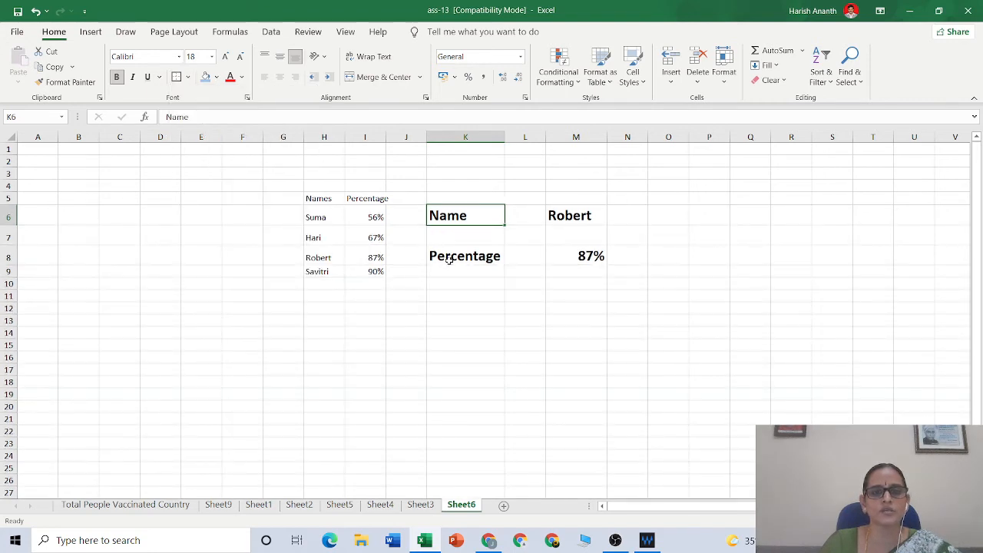
pyautogui.click(449, 259)
pyautogui.click(188, 77)
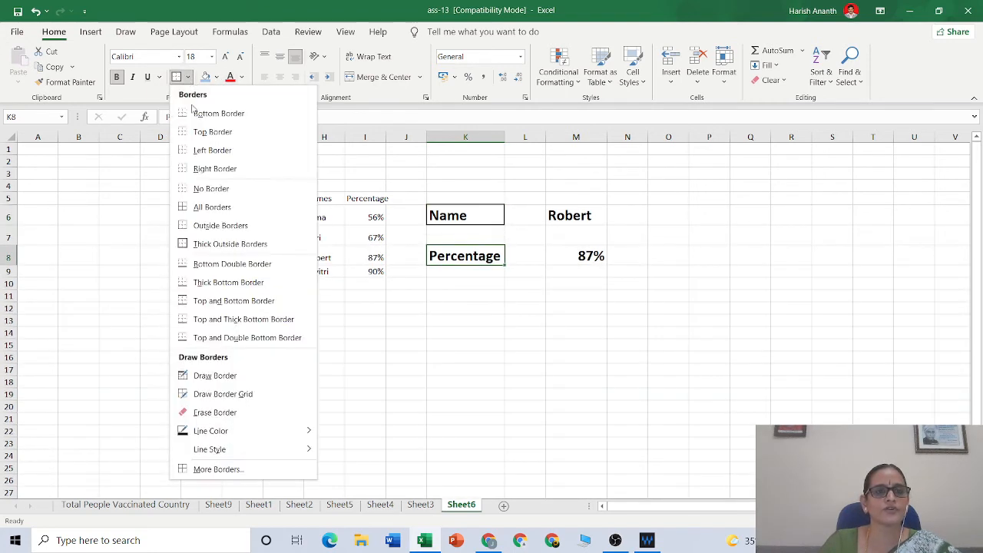
pyautogui.click(210, 244)
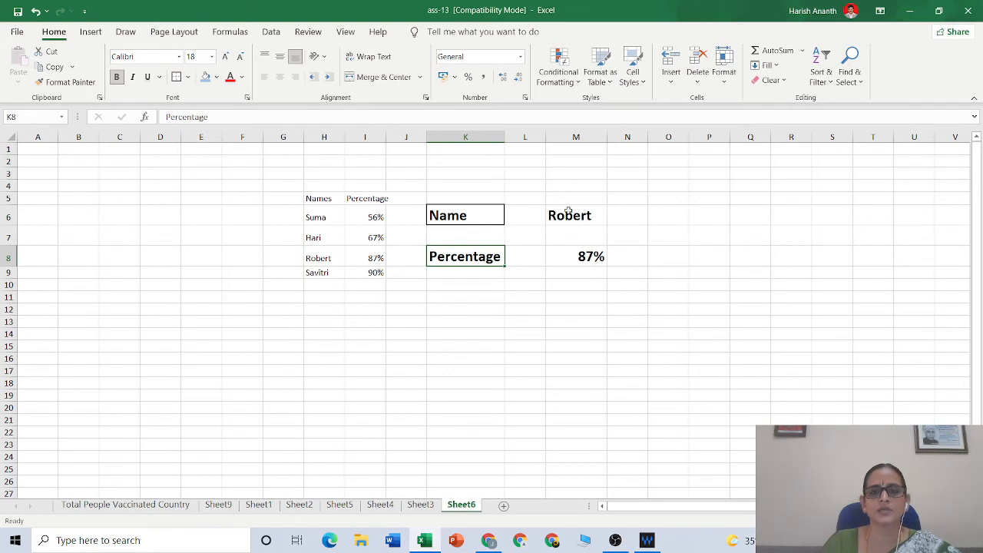
# Apply Thick Outside Borders to the selected name in M6 and the lookup result in M8
pyautogui.click(568, 211)
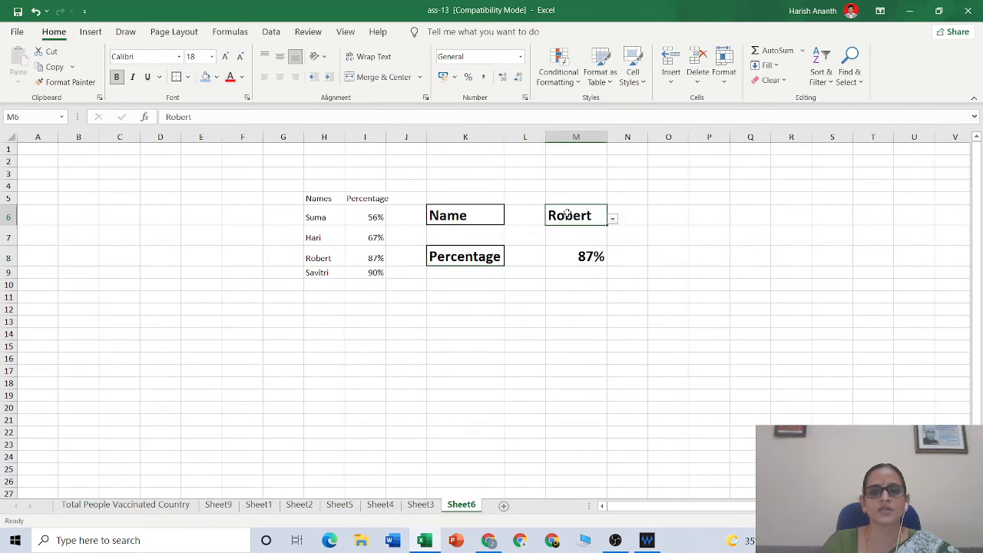
pyautogui.click(189, 77)
pyautogui.click(221, 245)
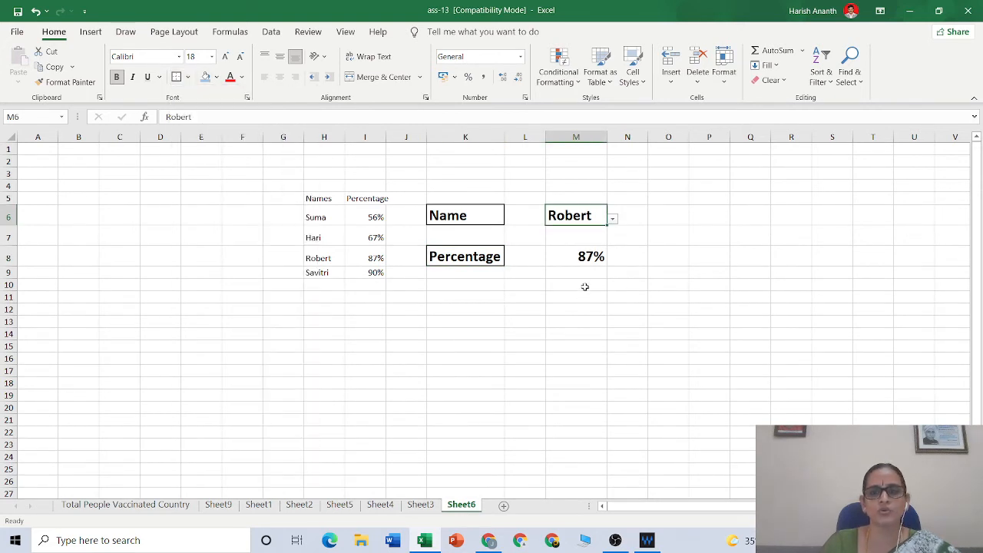
pyautogui.click(588, 260)
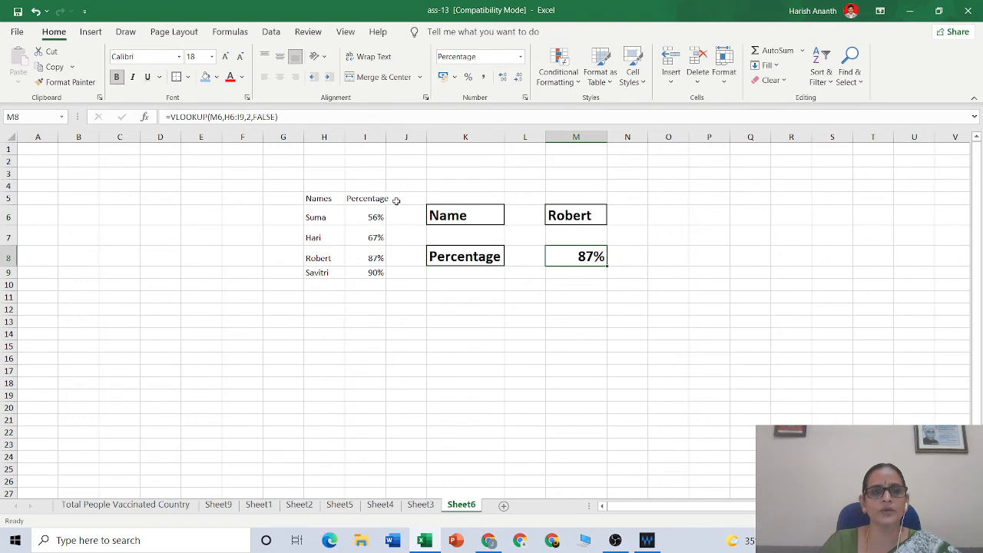
pyautogui.click(188, 76)
pyautogui.click(227, 244)
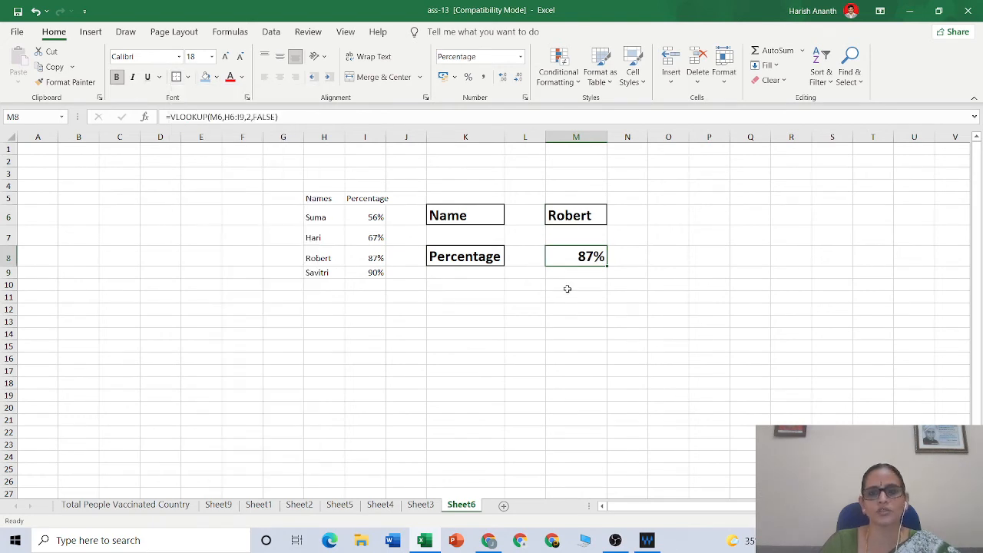
pyautogui.click(595, 288)
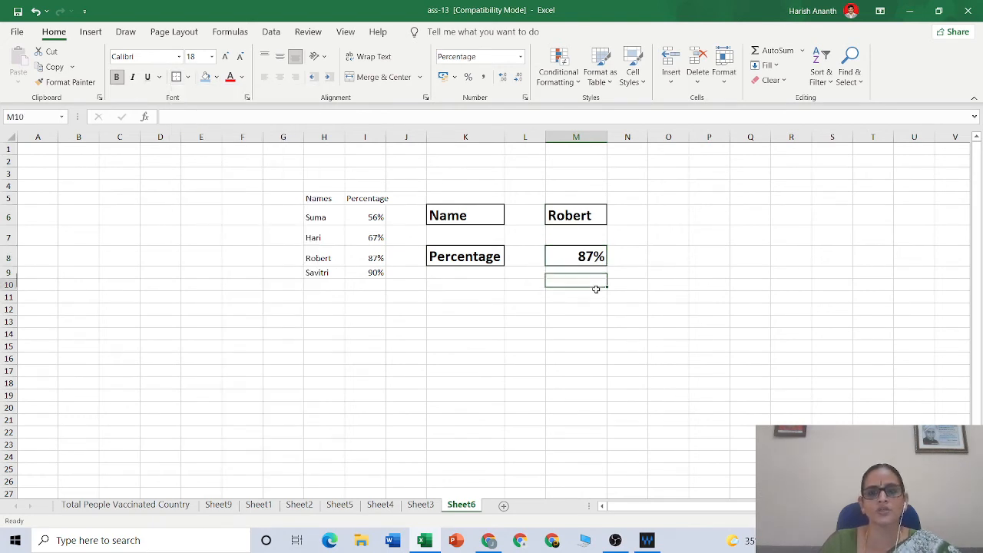
# Fill the dropdown cell M6 with light blue to highlight it
pyautogui.click(590, 219)
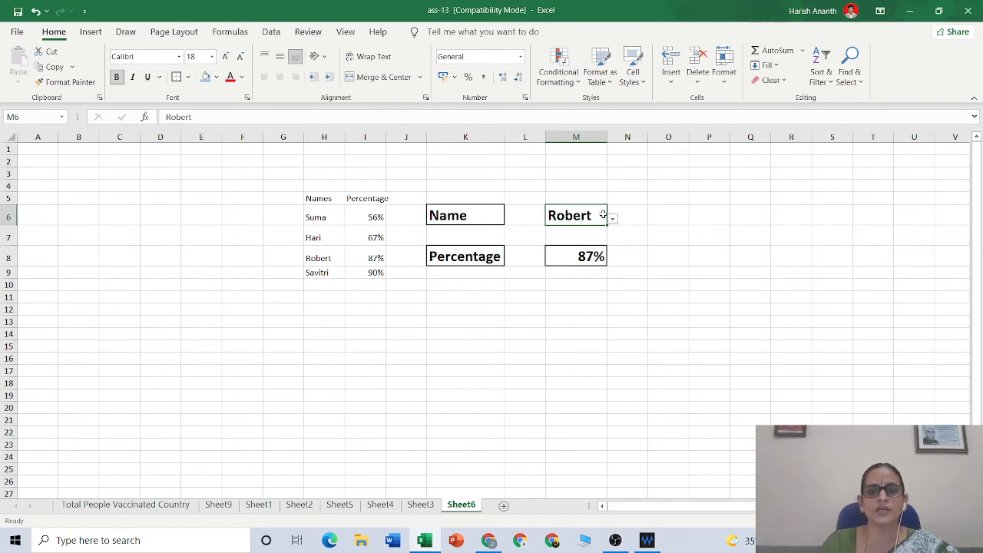
pyautogui.click(209, 80)
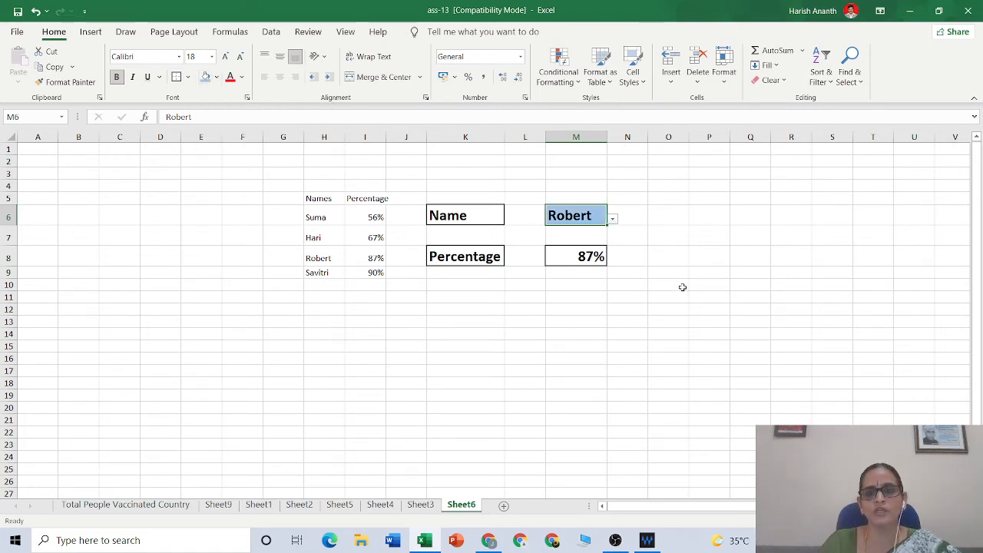
pyautogui.click(636, 219)
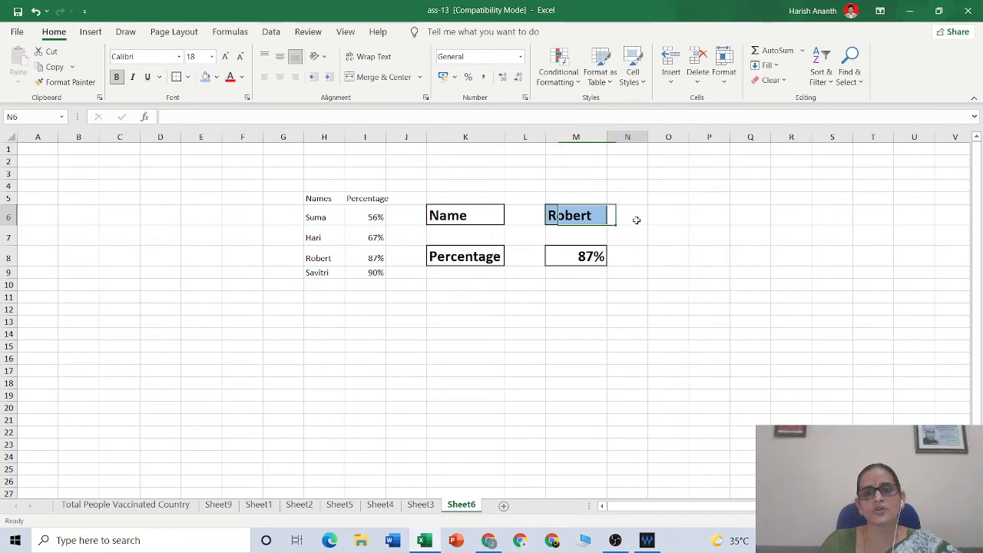
# Enter the note "use the drop down menu in the highlighted cell" in O6
pyautogui.click(676, 220)
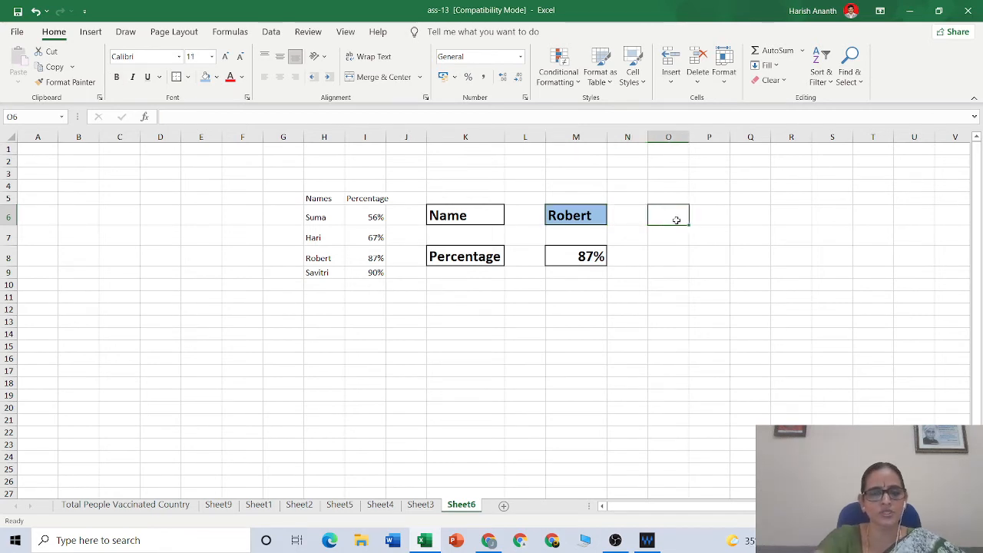
pyautogui.write('use')
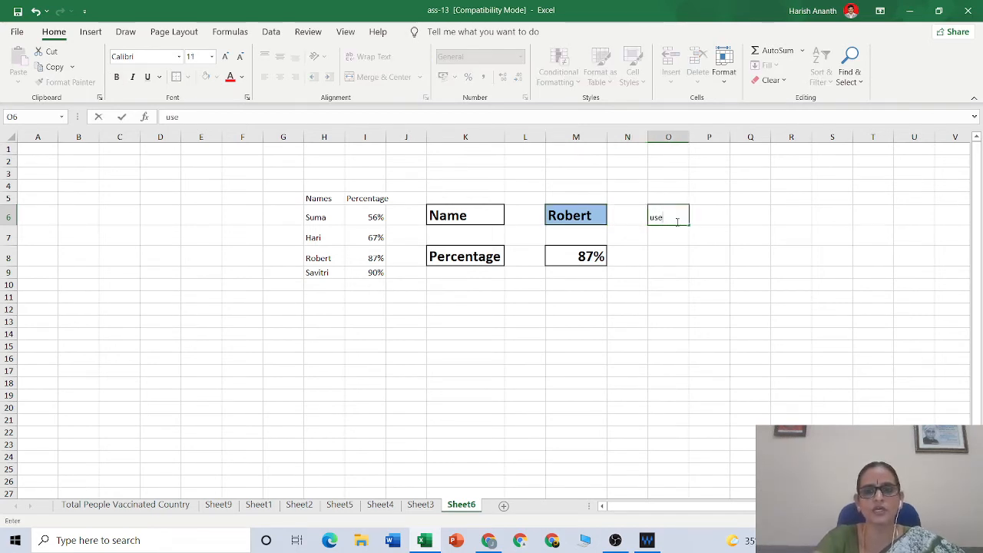
pyautogui.write(' the')
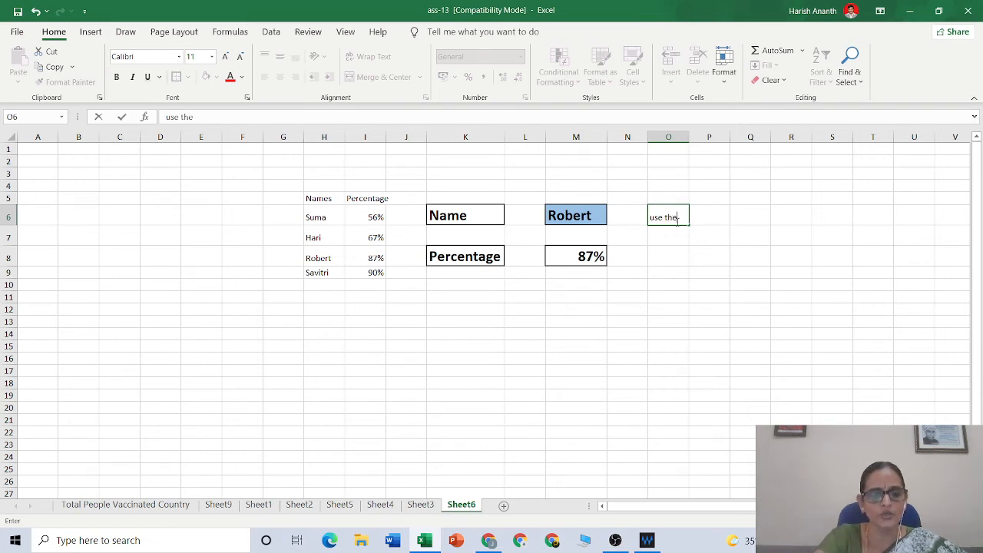
pyautogui.write(' f')
pyautogui.press('BackSpace')
pyautogui.write('dr')
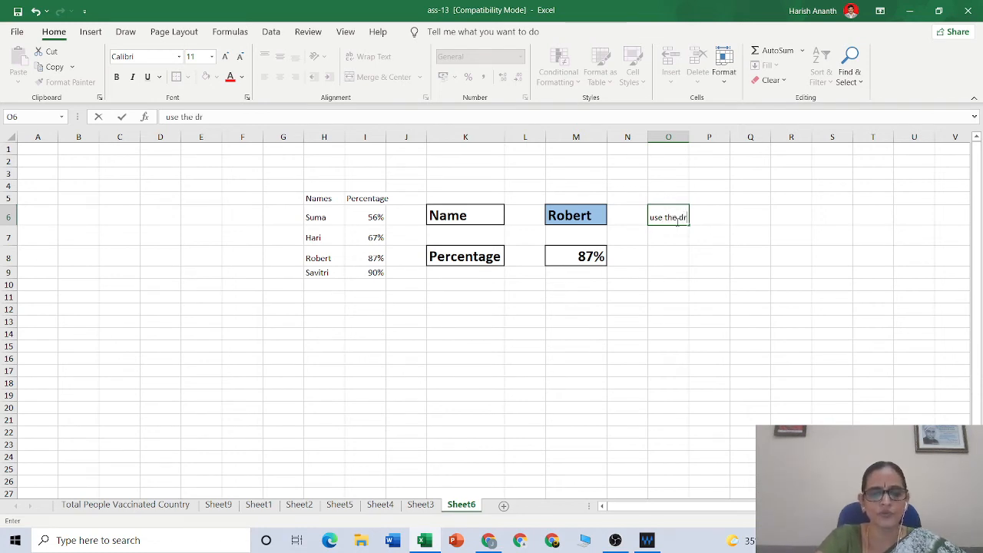
pyautogui.write('op')
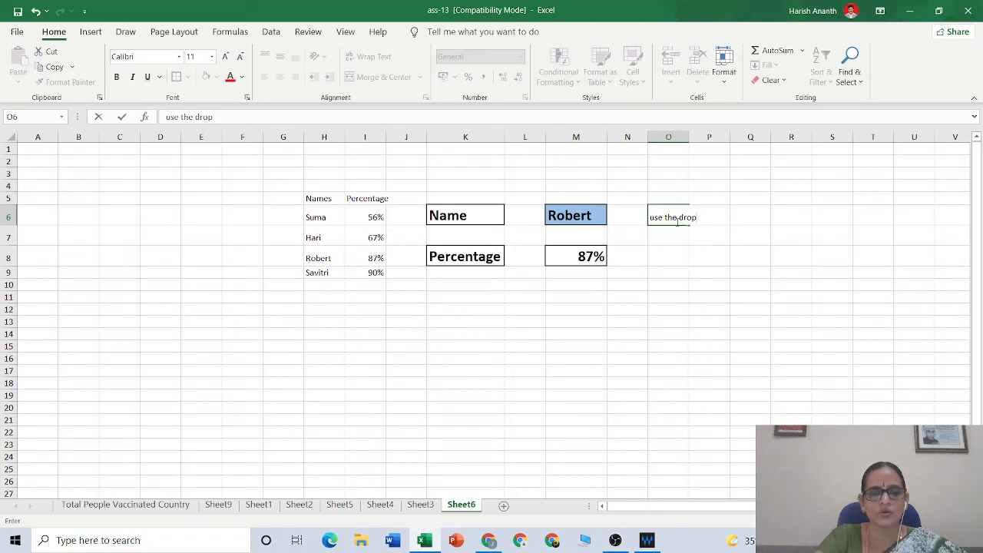
pyautogui.write(' down')
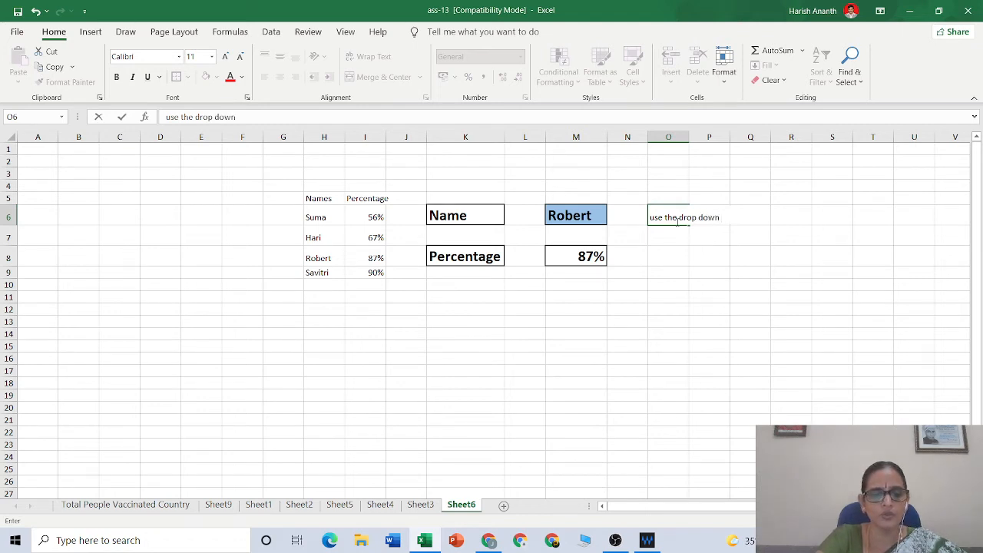
pyautogui.write(' menu in the highlighted cell')
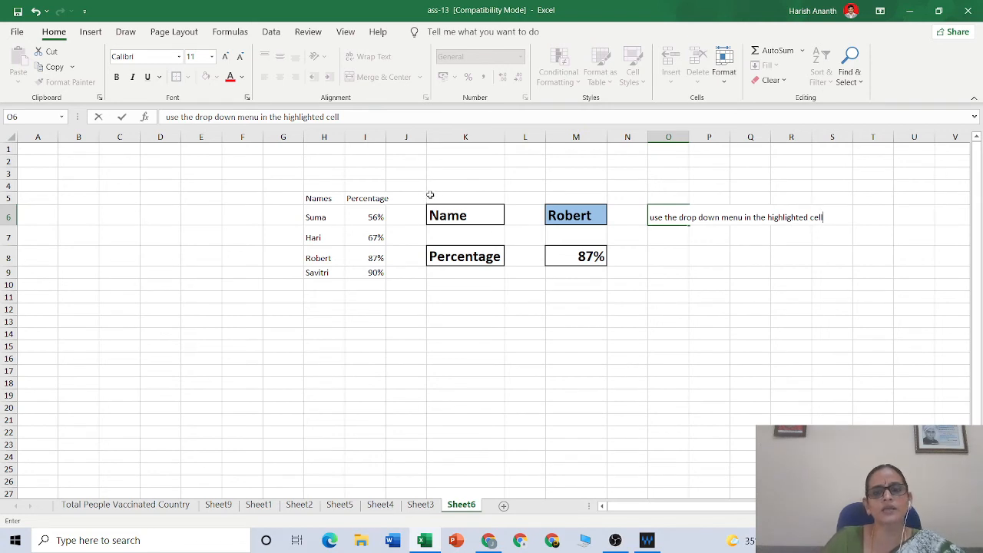
pyautogui.moveTo(430, 195); pyautogui.dragTo(643, 226)
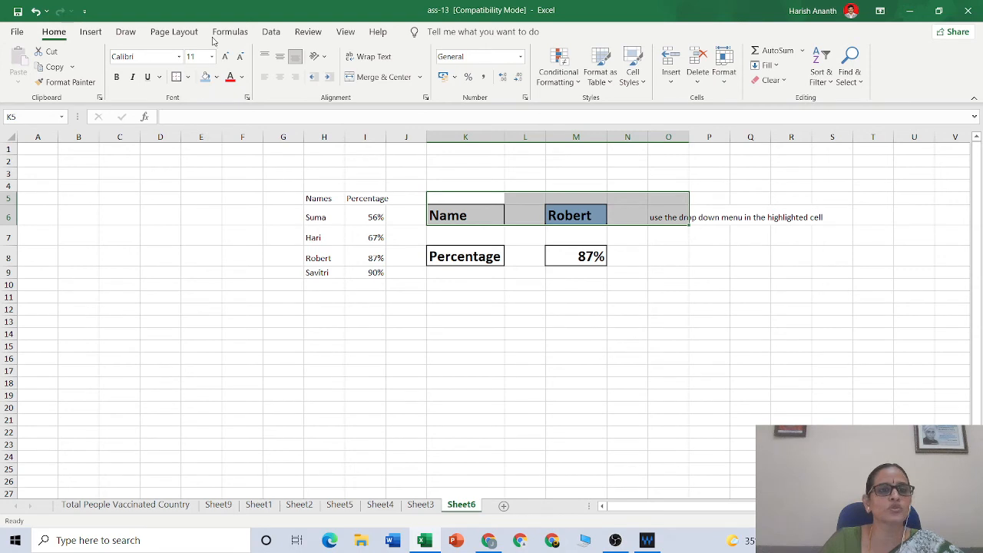
# Hide the formula bar, gridlines and headings from the worksheet view
pyautogui.click(345, 31)
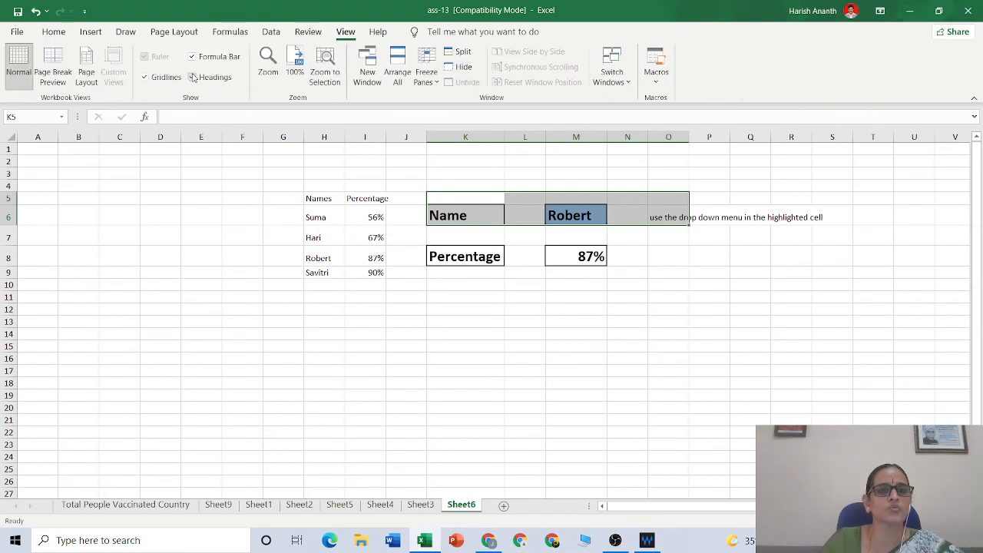
pyautogui.click(207, 58)
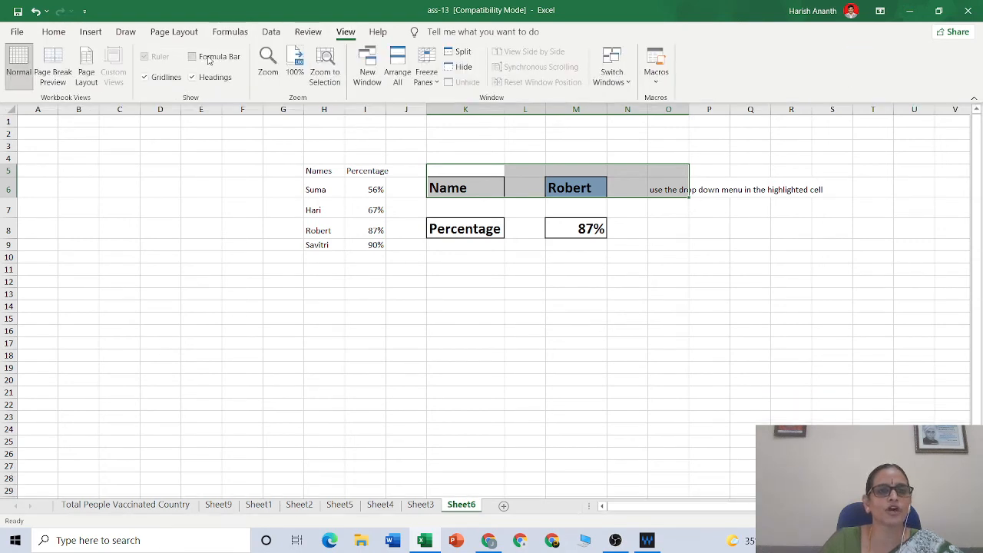
pyautogui.click(152, 78)
pyautogui.click(192, 78)
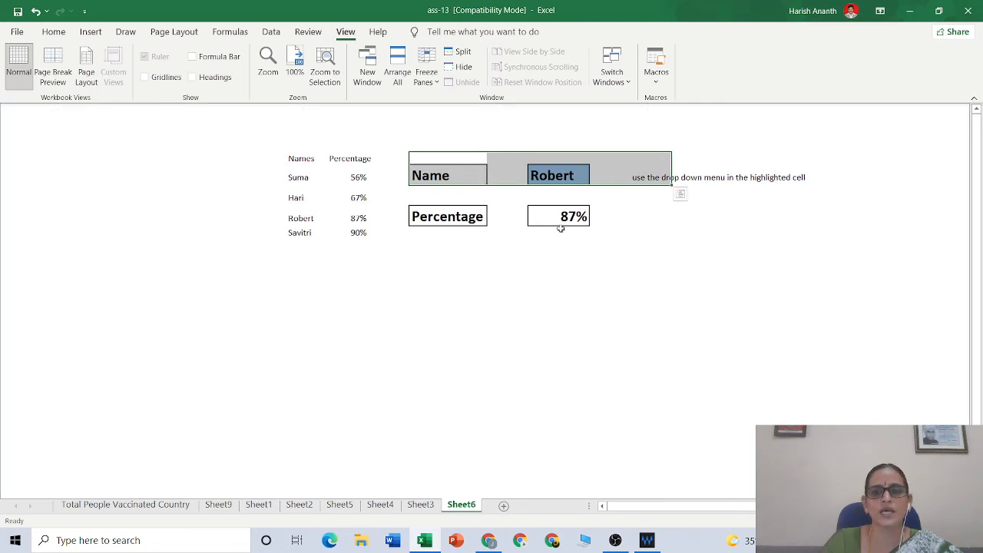
pyautogui.click(514, 281)
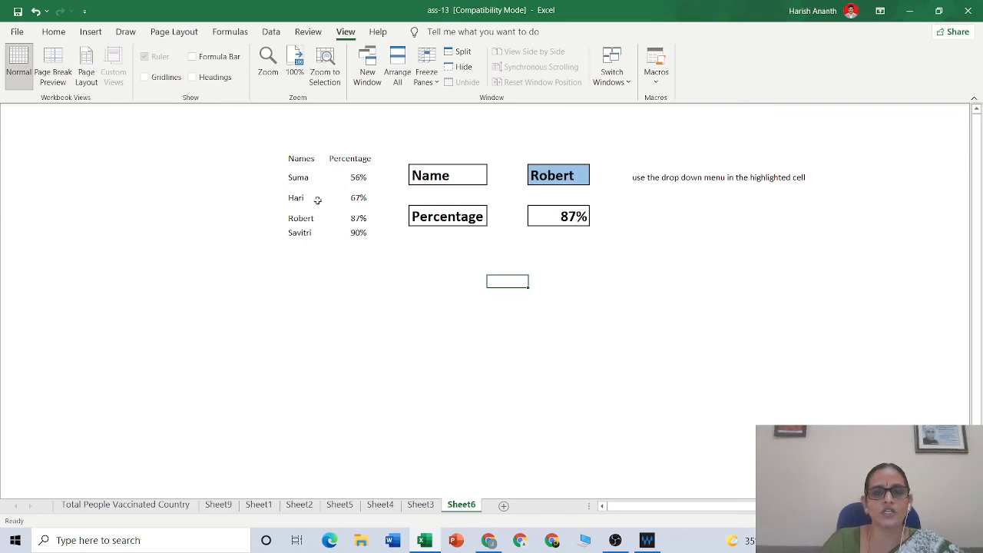
# Turn off the Locked protection setting for the highlighted dropdown cell
pyautogui.rightClick(573, 177)
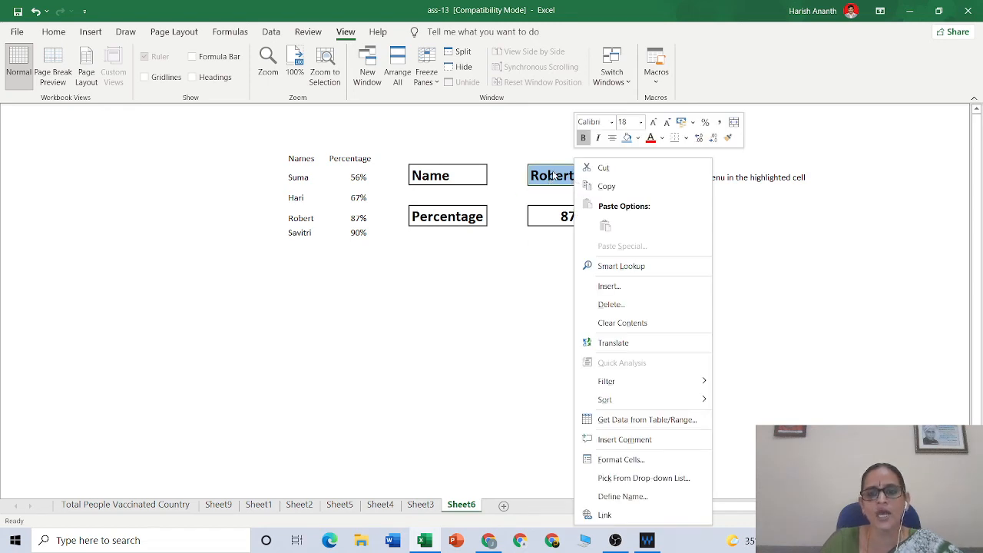
pyautogui.click(620, 459)
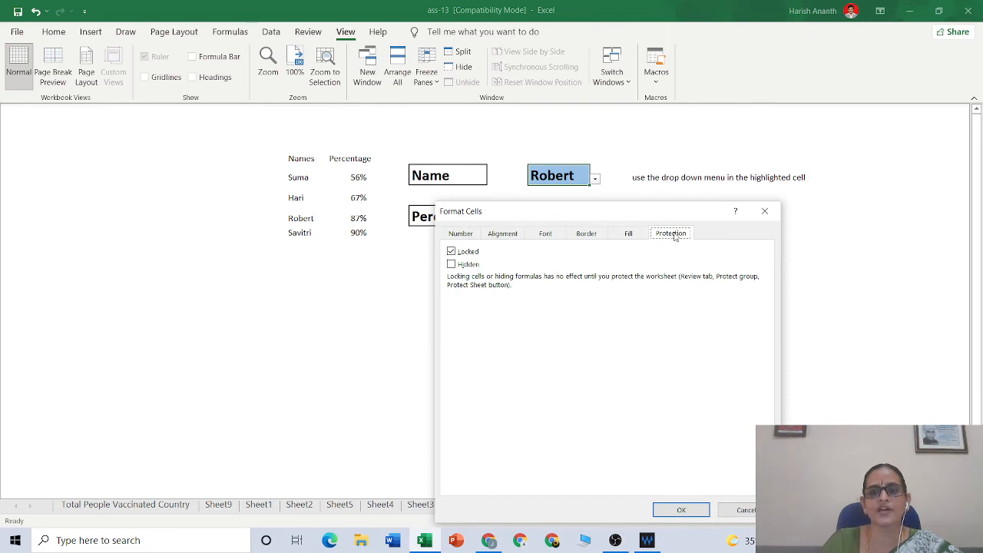
pyautogui.click(464, 253)
pyautogui.click(675, 512)
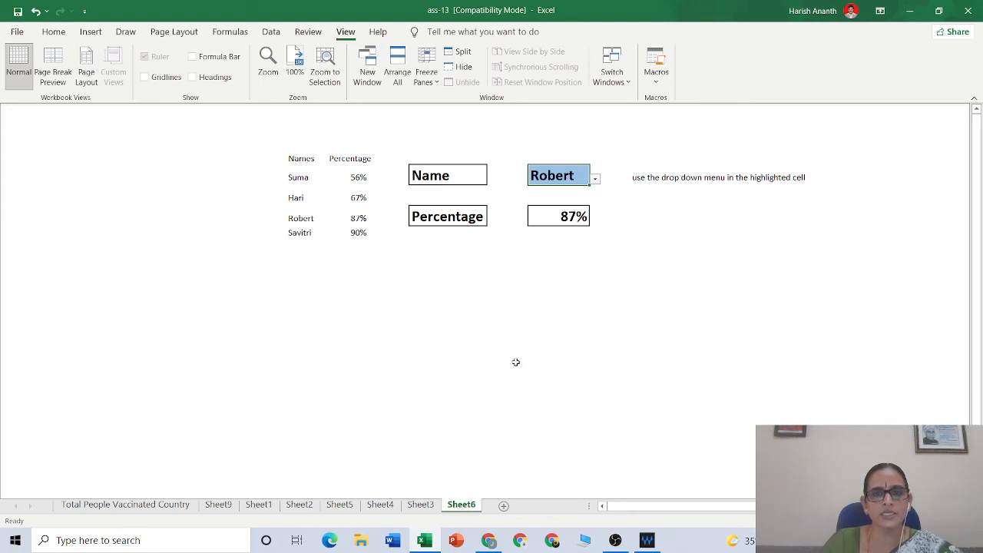
# Protect Sheet6 with a confirmed unprotect password, allowing users to select unlocked cells but not locked cells
pyautogui.rightClick(469, 508)
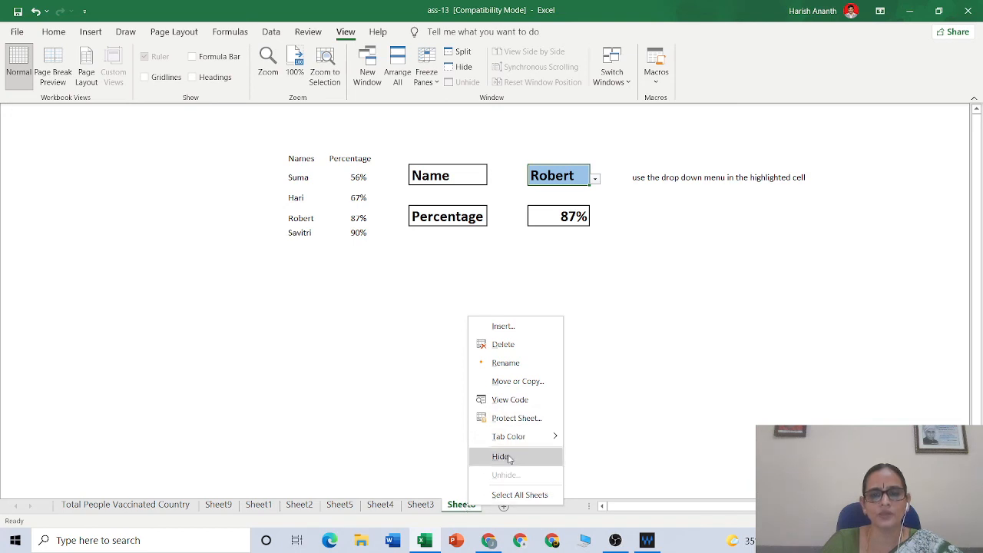
pyautogui.click(522, 421)
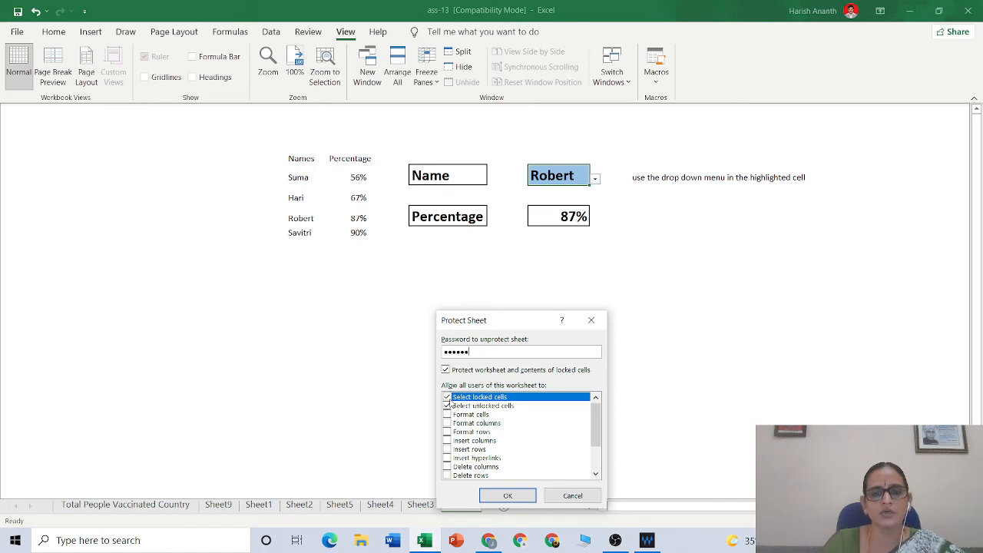
pyautogui.click(446, 397)
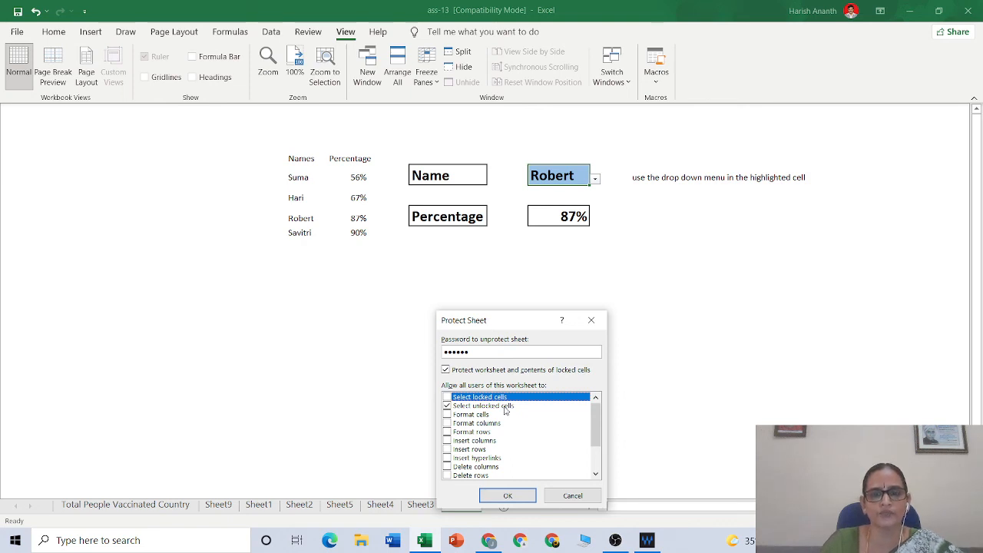
pyautogui.click(499, 496)
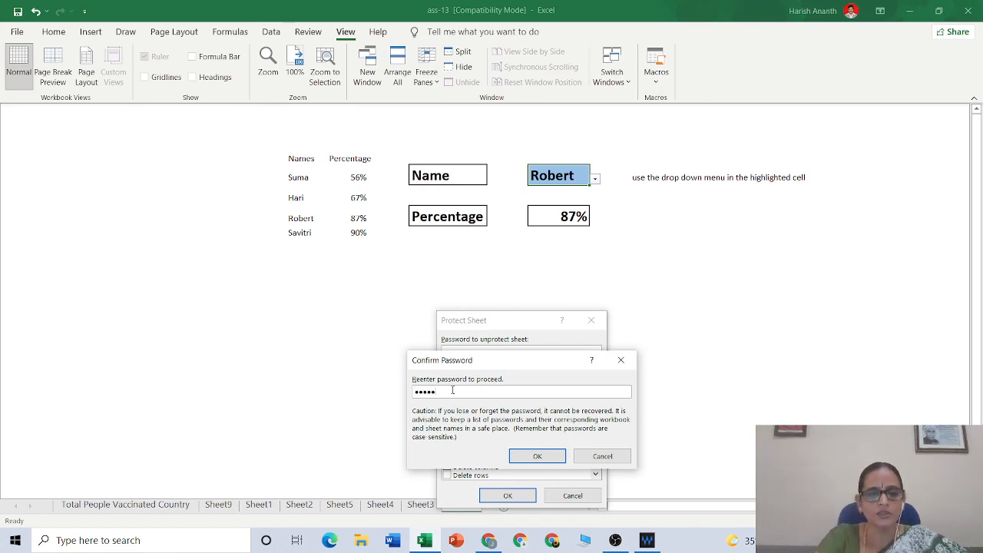
pyautogui.click(530, 456)
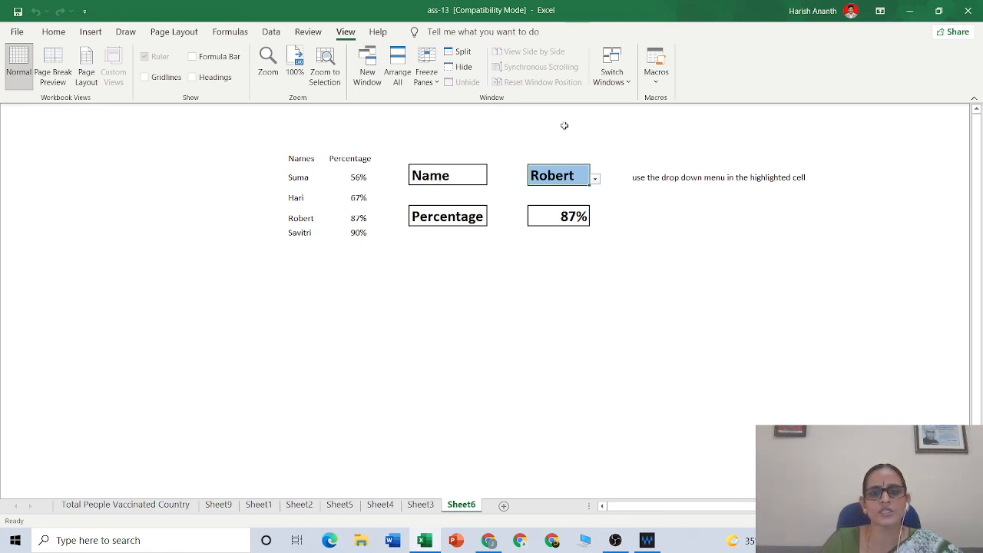
# Choose the first name from the highlighted cell's dropdown to test the lookup on the protected sheet
pyautogui.click(595, 180)
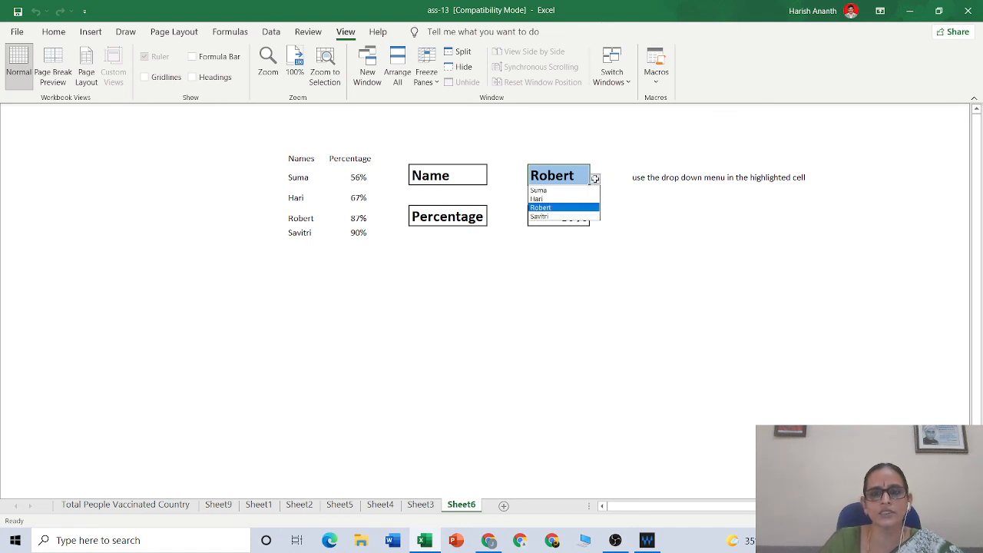
pyautogui.click(543, 190)
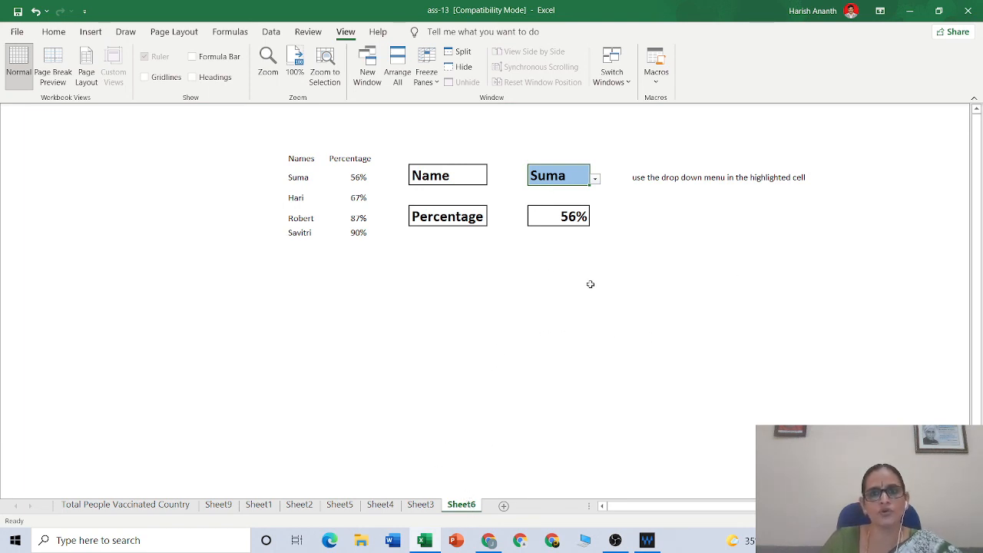
pyautogui.click(615, 540)
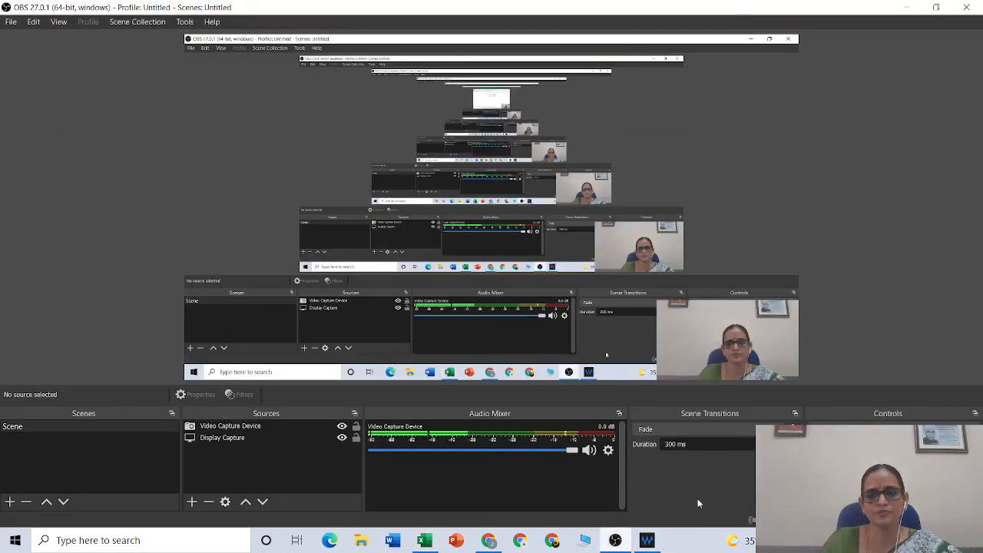